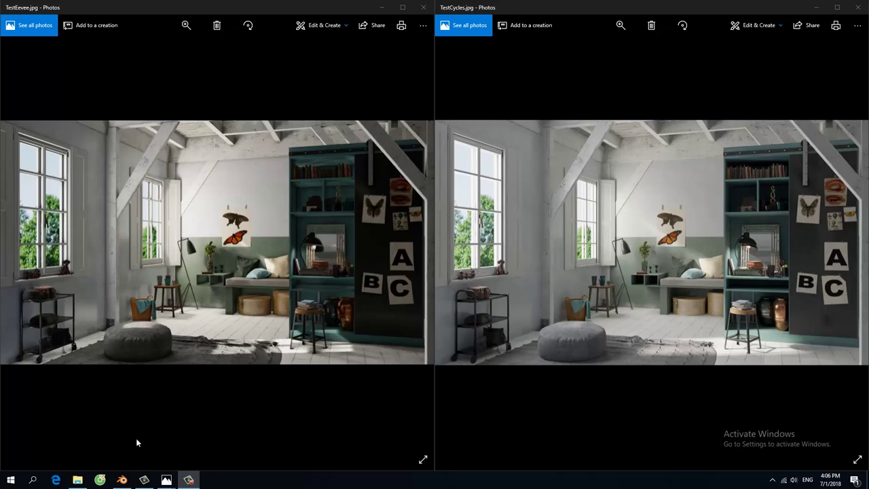
Step: Launch blender.exe from the blender-2.80 folder and bring the Blender window up maximized
{"action": "left_click", "coordinate": [77, 480]}
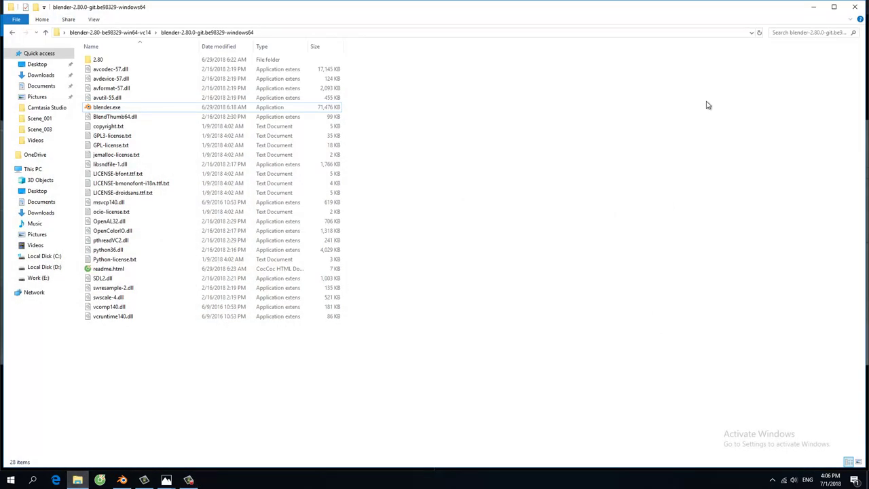
{"action": "left_click", "coordinate": [118, 109]}
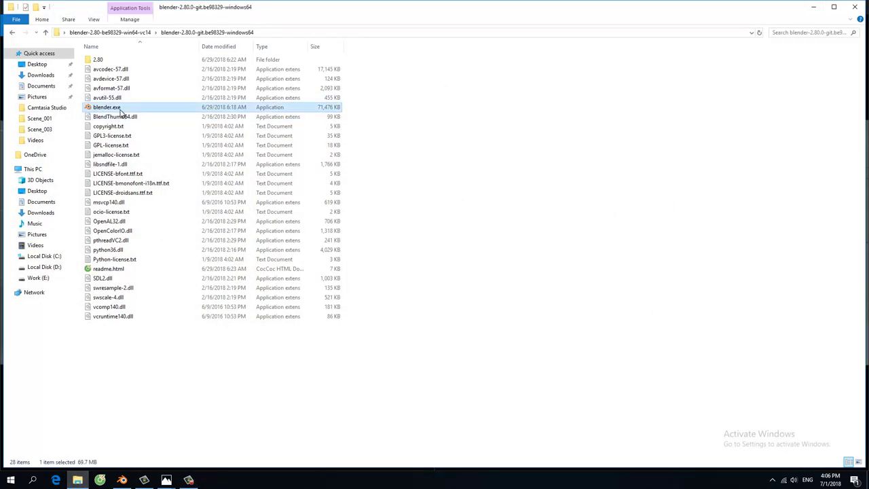
{"action": "double_click", "coordinate": [120, 111]}
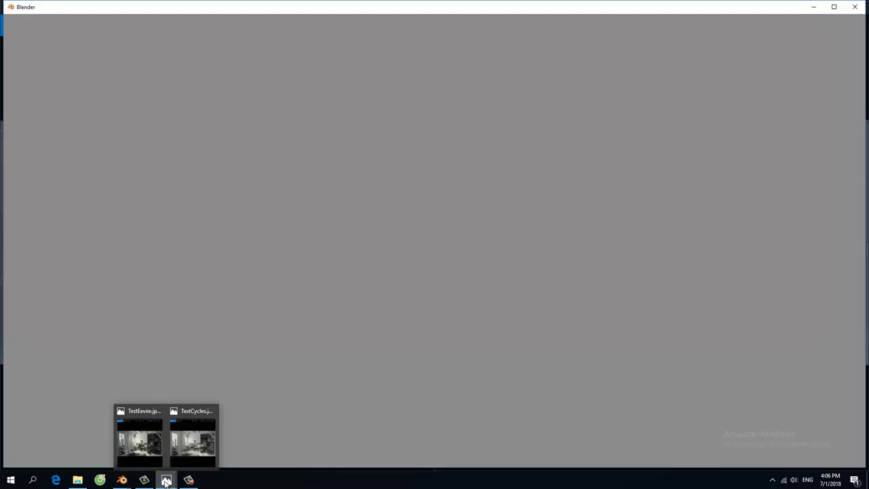
{"action": "left_click", "coordinate": [142, 443]}
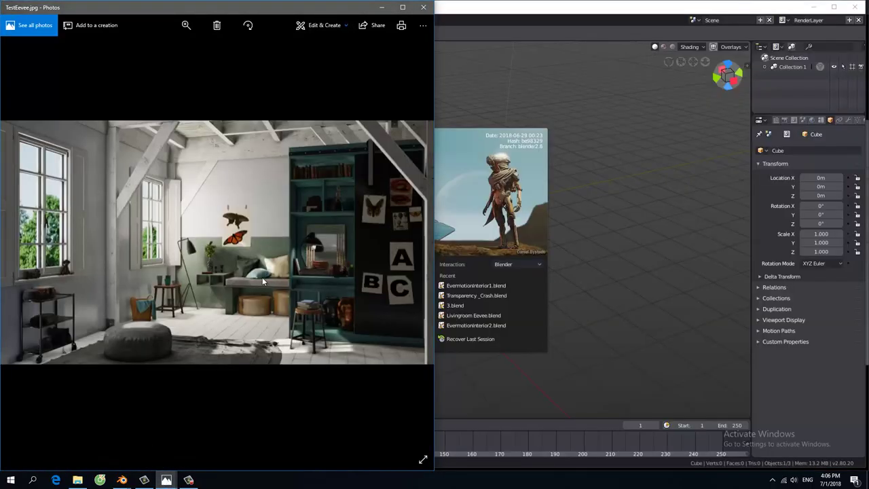
Step: Open EvermotionInterior1.blend from the splash screen's Recent list and view it in Solid shading
{"action": "left_click", "coordinate": [834, 8]}
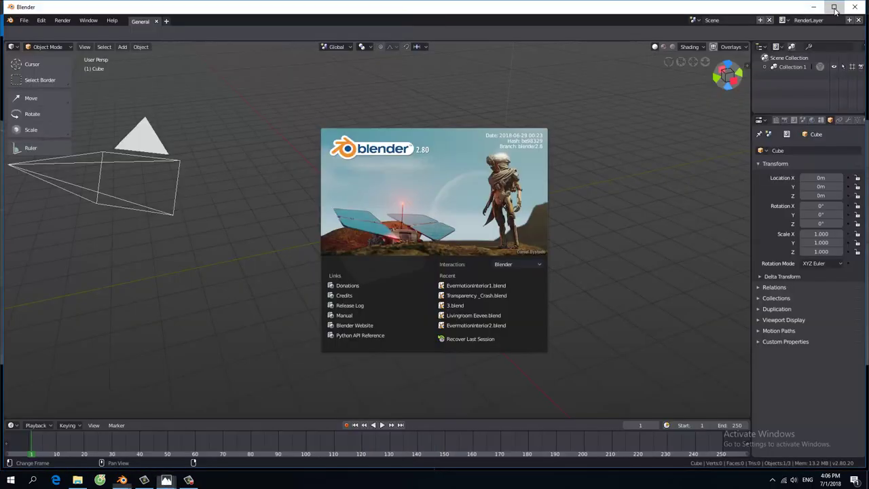
{"action": "left_click", "coordinate": [834, 9]}
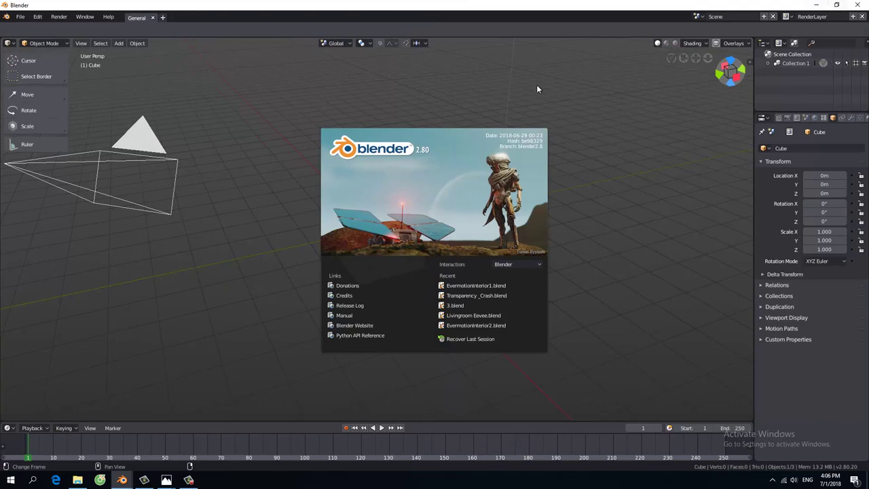
{"action": "left_click", "coordinate": [458, 286]}
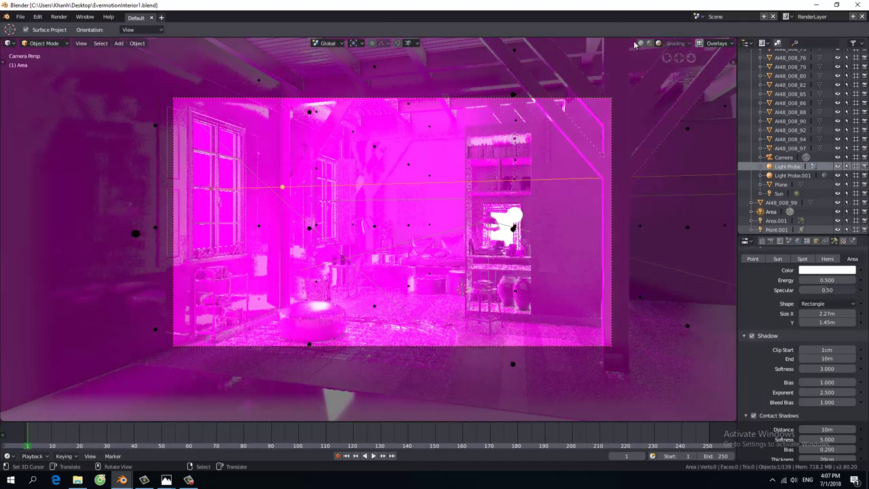
{"action": "key", "text": "z"}
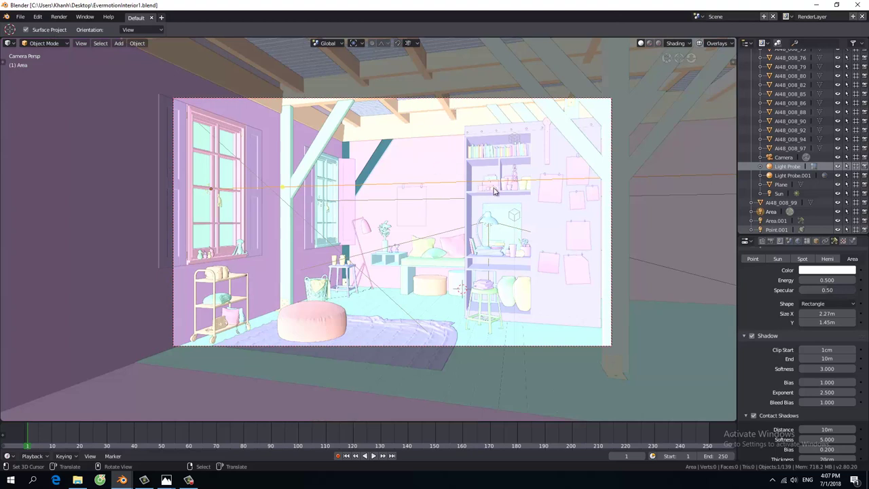
Step: Set the Light Probe grid's Resolution X, Y and Z all to 1
{"action": "left_click", "coordinate": [787, 167]}
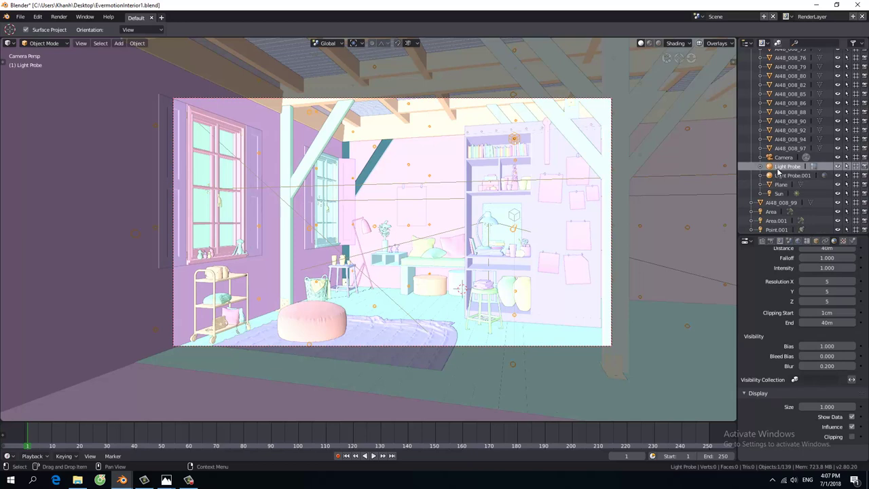
{"action": "scroll", "coordinate": [827, 265], "scroll_direction": "up", "scroll_amount": 1}
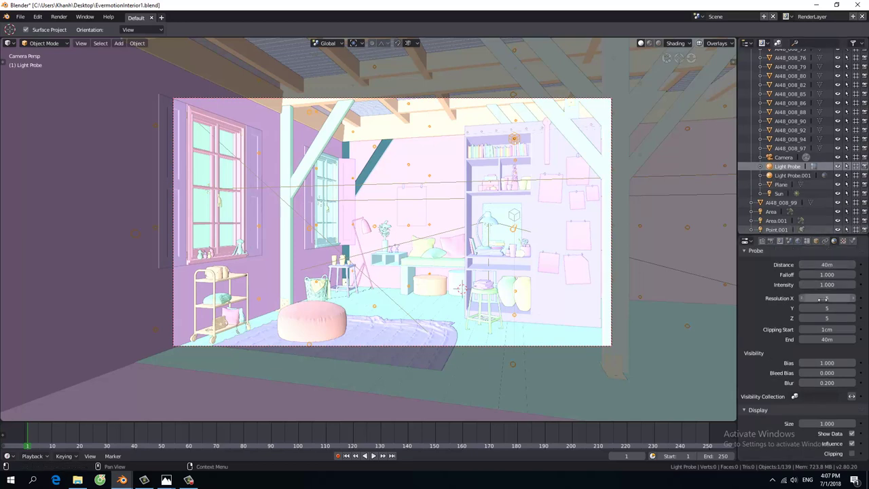
{"action": "left_click_drag", "start_coordinate": [822, 299], "coordinate": [821, 318]}
{"action": "type", "text": "1"}
{"action": "key", "text": "Return"}
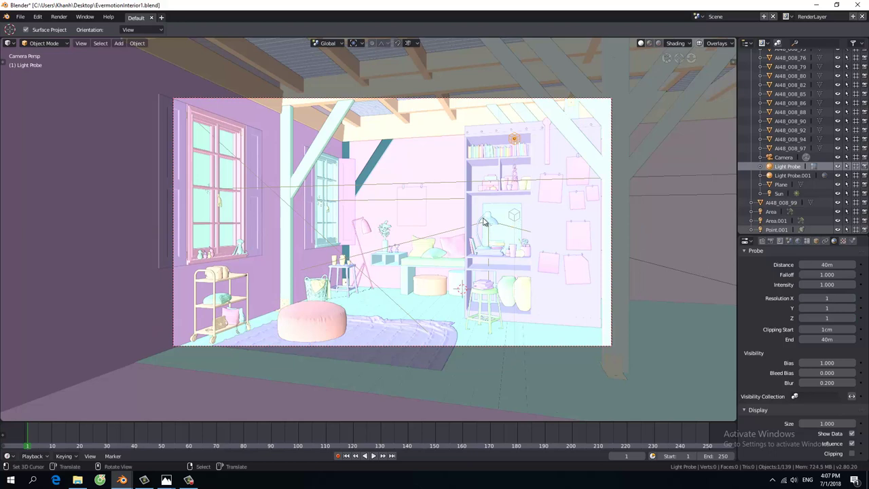
{"action": "left_click", "coordinate": [21, 16]}
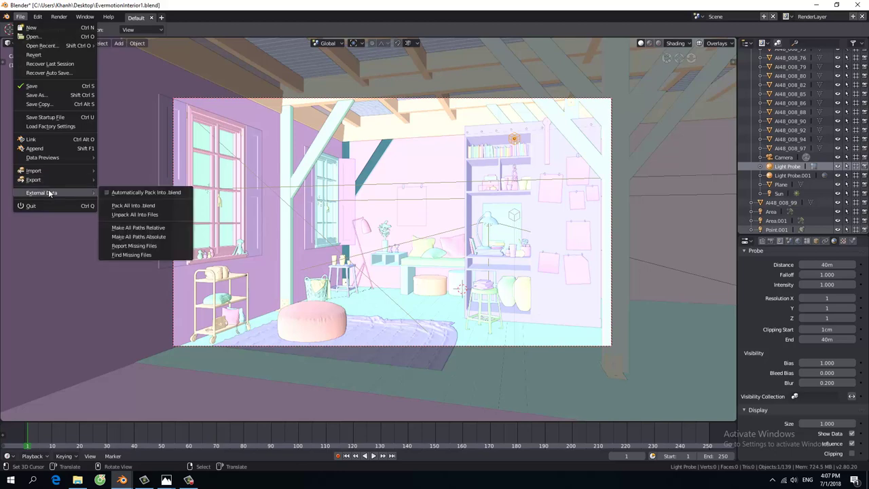
{"action": "mouse_move", "coordinate": [42, 193]}
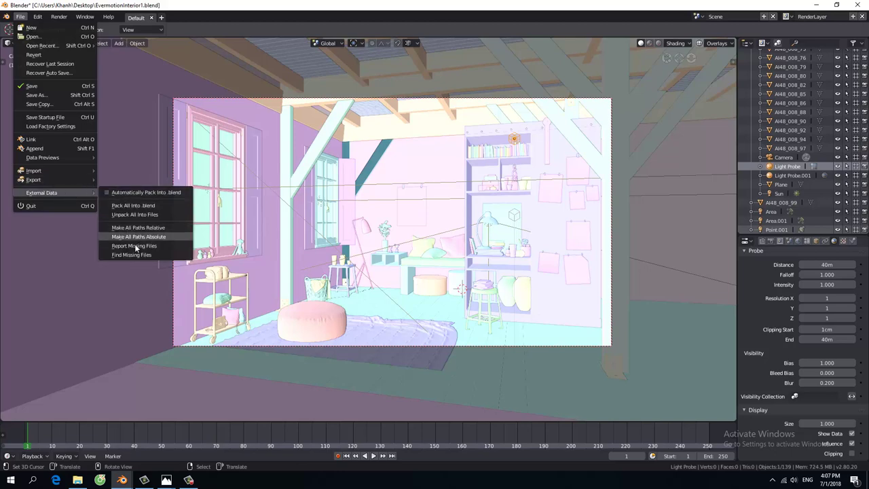
Step: Find missing files in E:\Blender\Archinteriors vol 48_Ditim\008\008\Textures
{"action": "left_click", "coordinate": [134, 254]}
{"action": "left_click", "coordinate": [25, 89]}
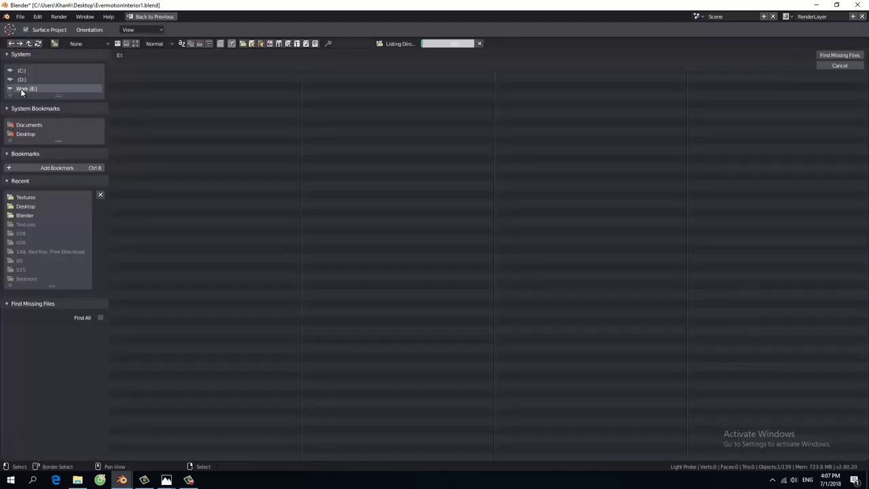
{"action": "left_click", "coordinate": [149, 95]}
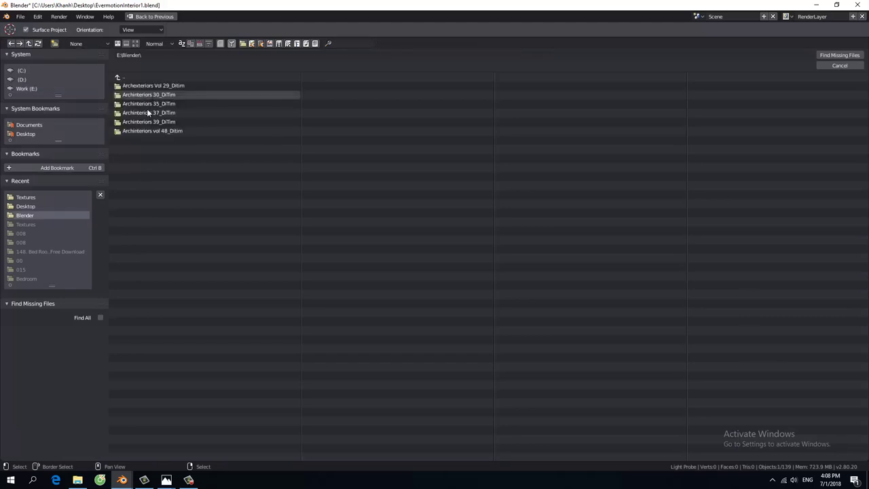
{"action": "left_click", "coordinate": [144, 127]}
{"action": "left_click", "coordinate": [145, 89]}
{"action": "left_click", "coordinate": [139, 85]}
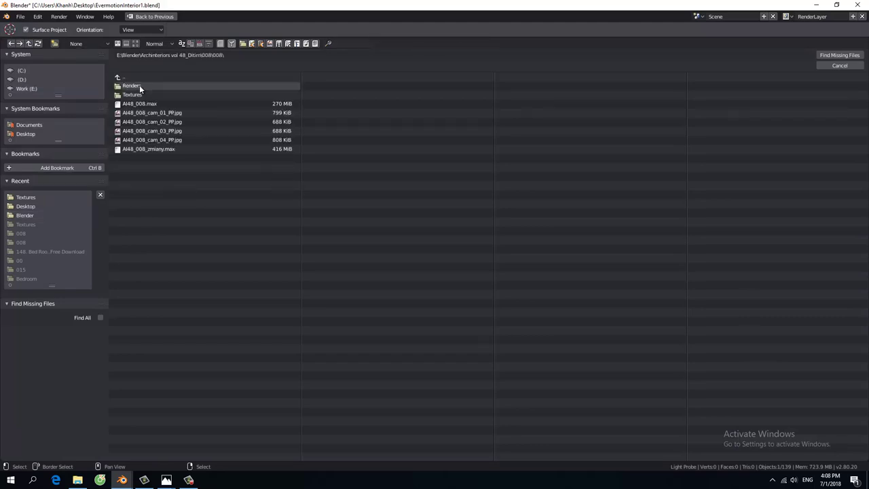
{"action": "left_click", "coordinate": [154, 95]}
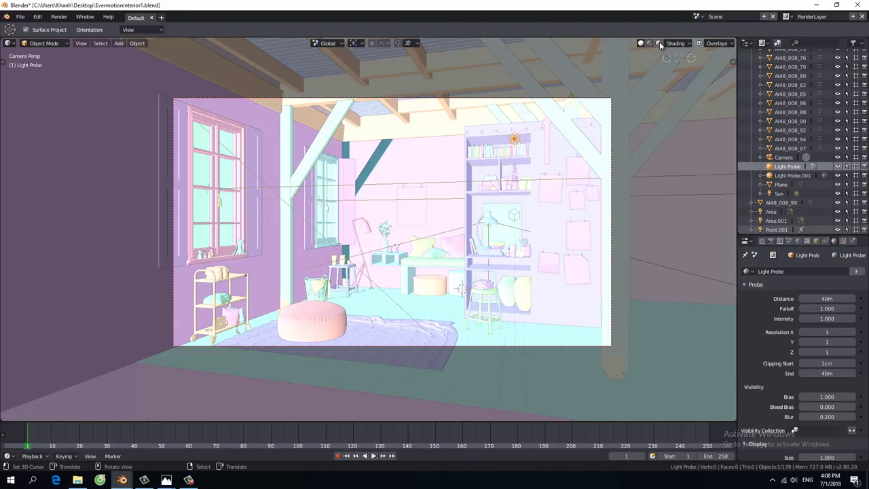
Step: Switch the attic room viewport to Rendered shading and let it render
{"action": "left_click", "coordinate": [658, 44]}
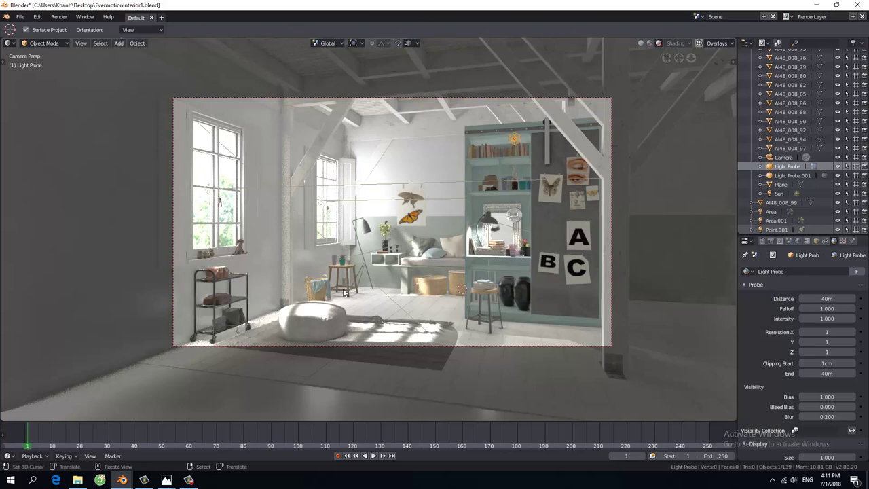
Step: Zoom in and back out, then shift the camera view of the rendered room slightly
{"action": "scroll", "coordinate": [362, 79], "scroll_direction": "up", "scroll_amount": 1}
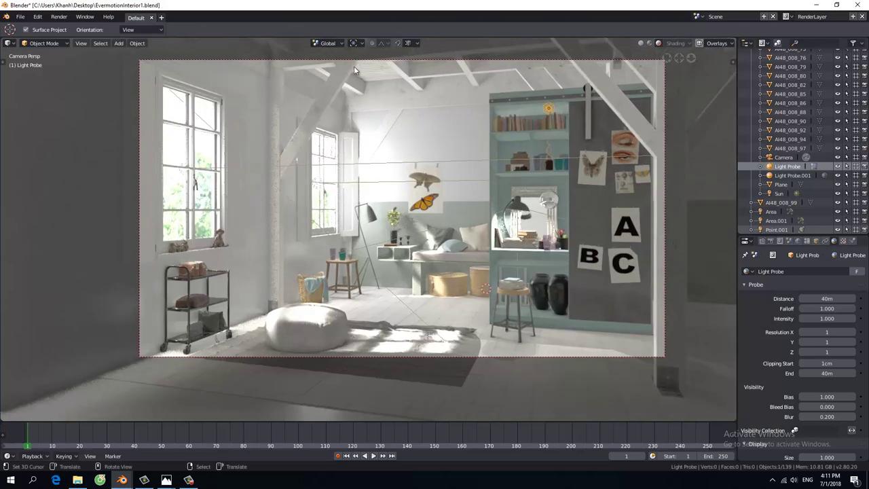
{"action": "scroll", "coordinate": [353, 66], "scroll_direction": "up", "scroll_amount": 2}
{"action": "scroll", "coordinate": [372, 160], "scroll_direction": "down", "scroll_amount": 2}
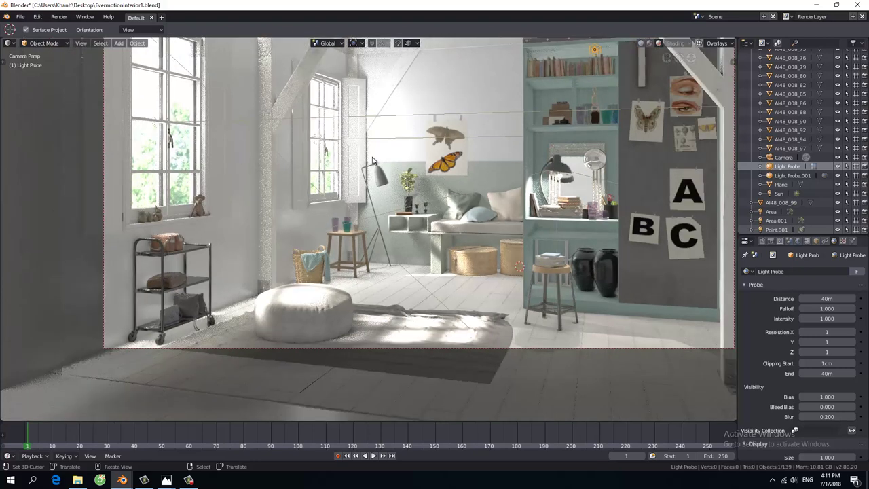
{"action": "scroll", "coordinate": [372, 161], "scroll_direction": "down", "scroll_amount": 1}
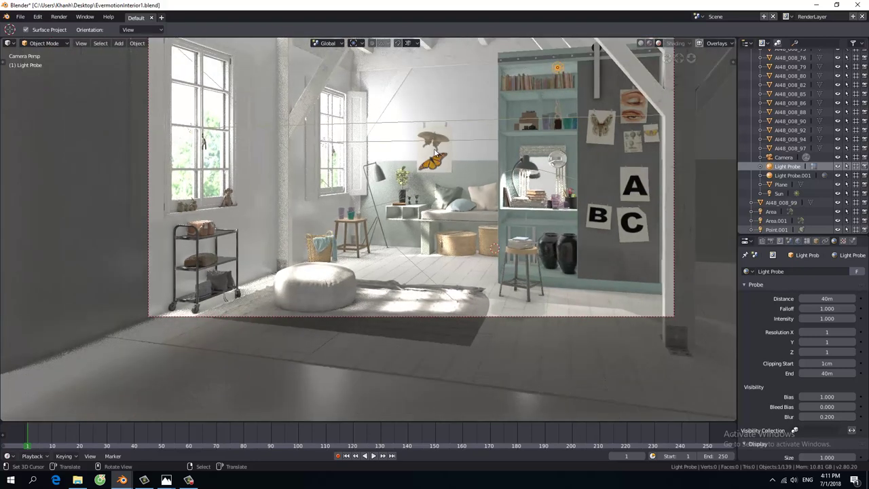
{"action": "middle_click_drag", "start_coordinate": [424, 160], "coordinate": [480, 175], "text": "shift"}
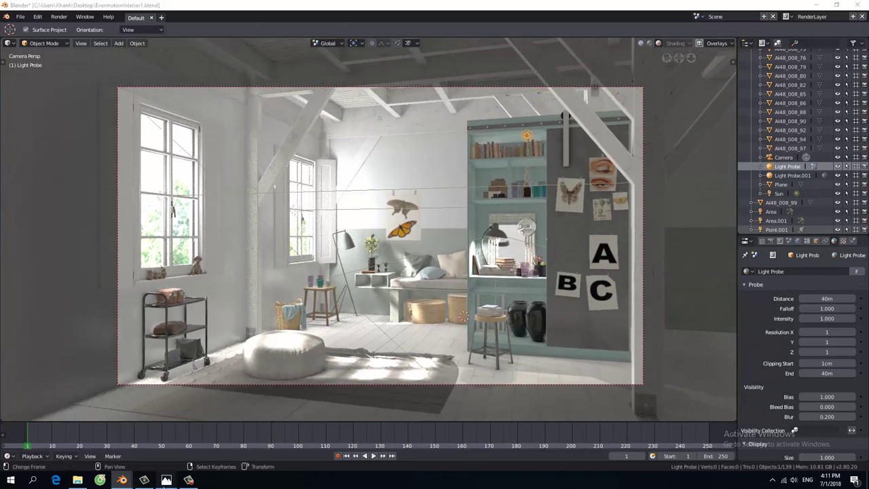
{"action": "mouse_move", "coordinate": [166, 479]}
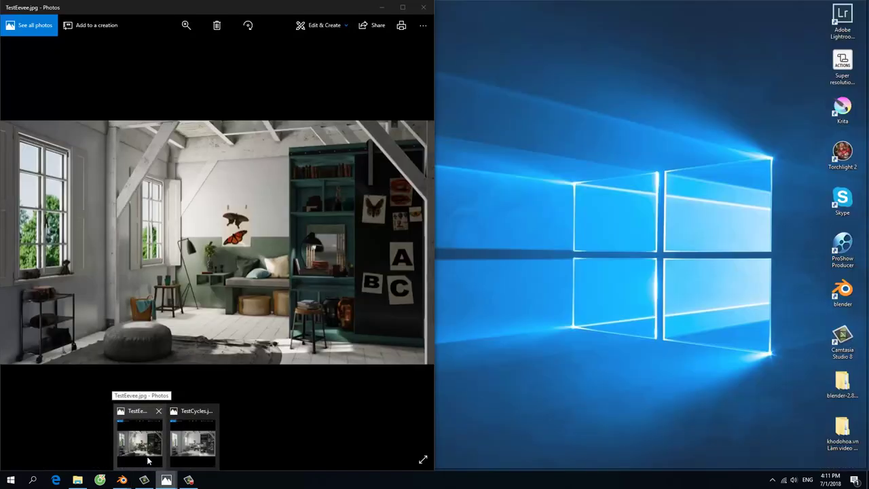
Step: Compare against TestEevee.jpg in Photos, then set the Light Probe resolution back to 5 on X, Y and Z
{"action": "left_click", "coordinate": [148, 461]}
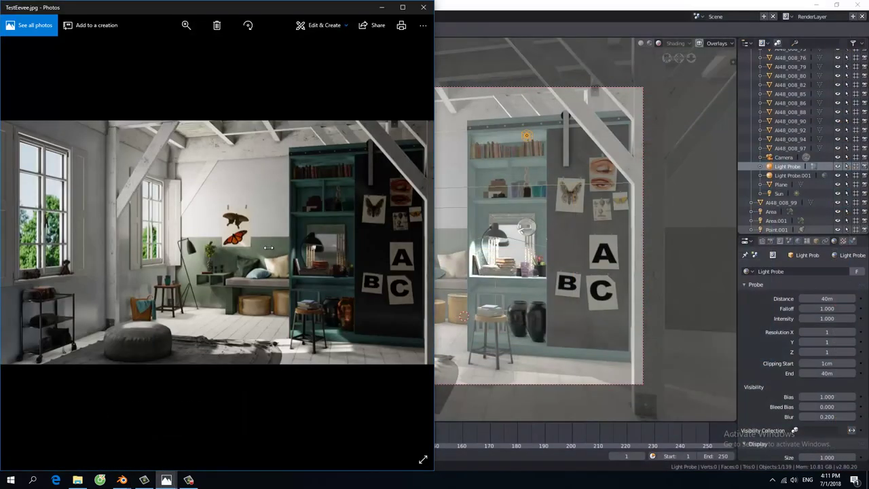
{"action": "left_click", "coordinate": [218, 252]}
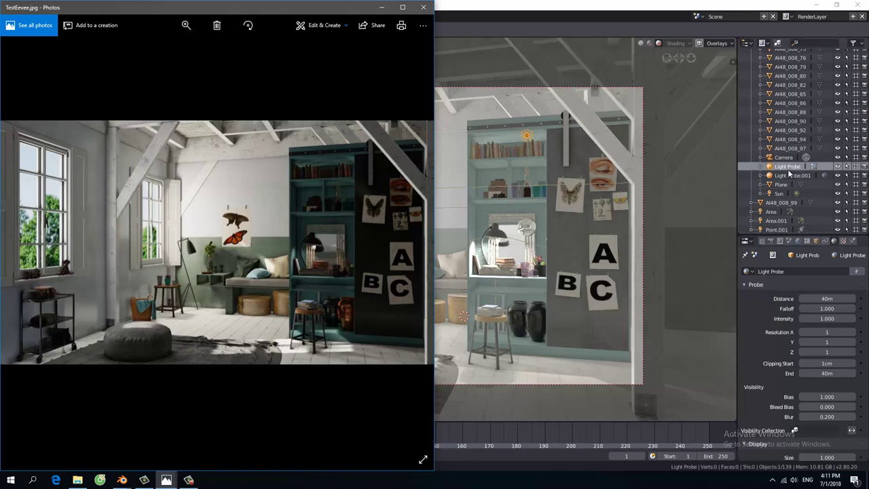
{"action": "left_click", "coordinate": [823, 331]}
{"action": "left_click_drag", "start_coordinate": [822, 332], "coordinate": [821, 351]}
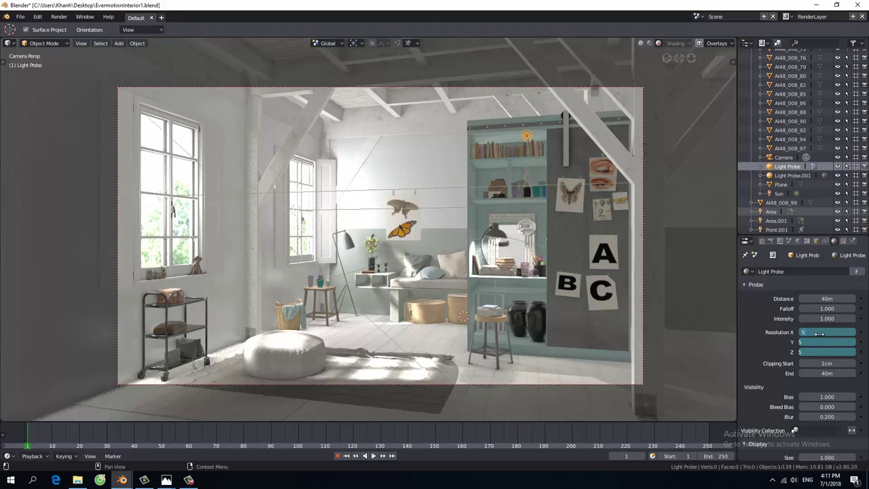
{"action": "key", "text": "Return"}
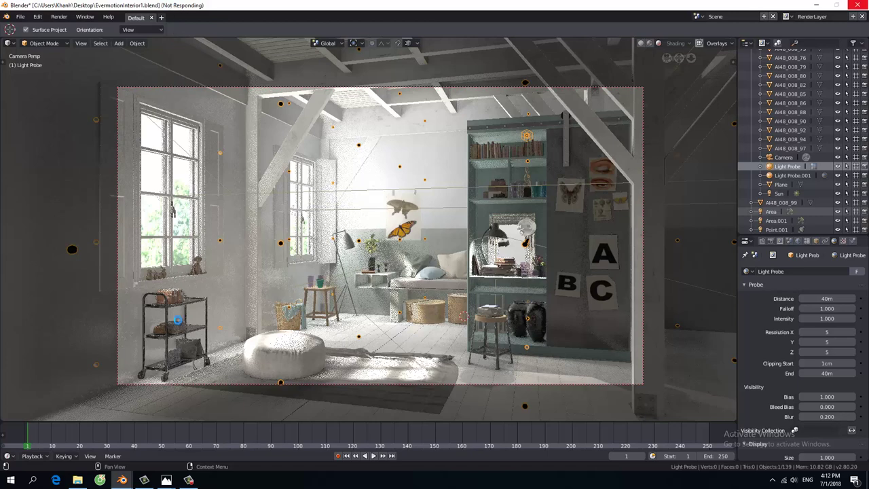
Step: Open TestEevee.jpg in Photos on the left half beside Blender
{"action": "mouse_move", "coordinate": [167, 480]}
{"action": "left_click", "coordinate": [147, 454]}
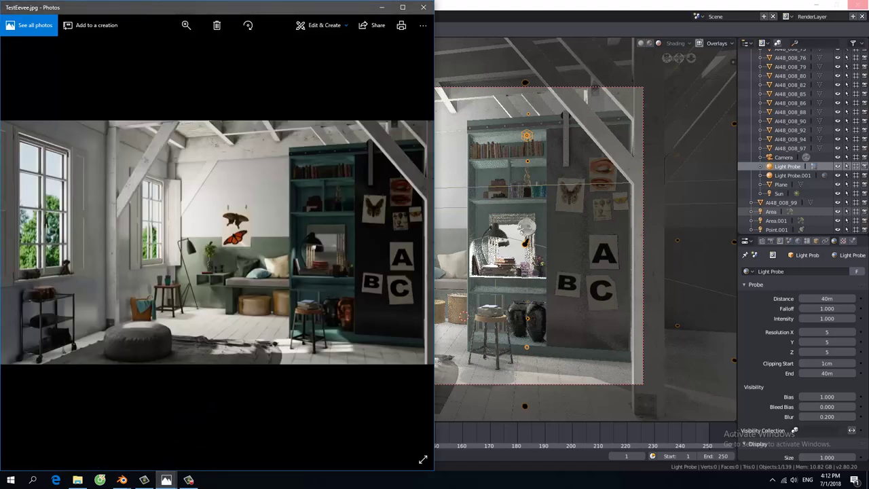
{"action": "left_click", "coordinate": [193, 464]}
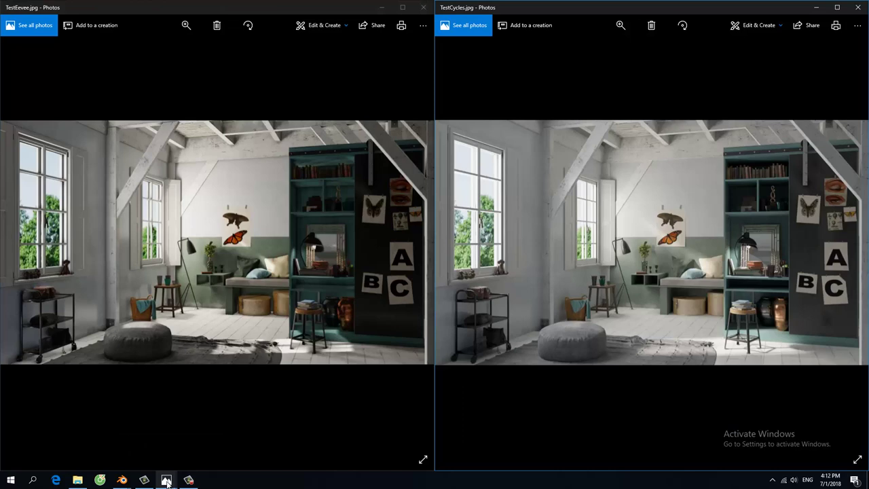
{"action": "left_click", "coordinate": [122, 480]}
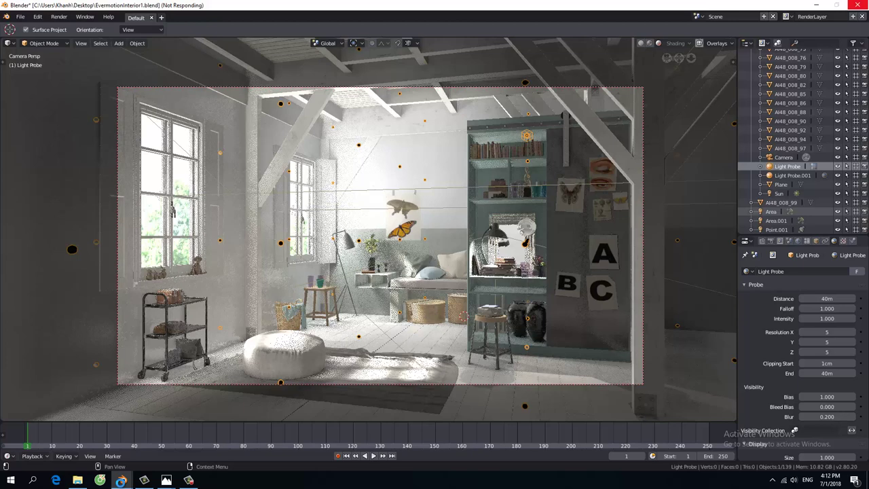
{"action": "left_click", "coordinate": [121, 481]}
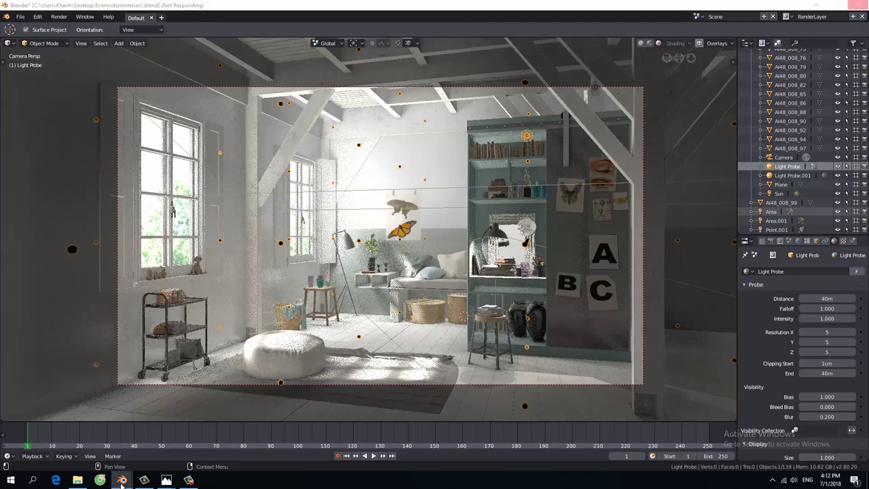
{"action": "left_click", "coordinate": [140, 438]}
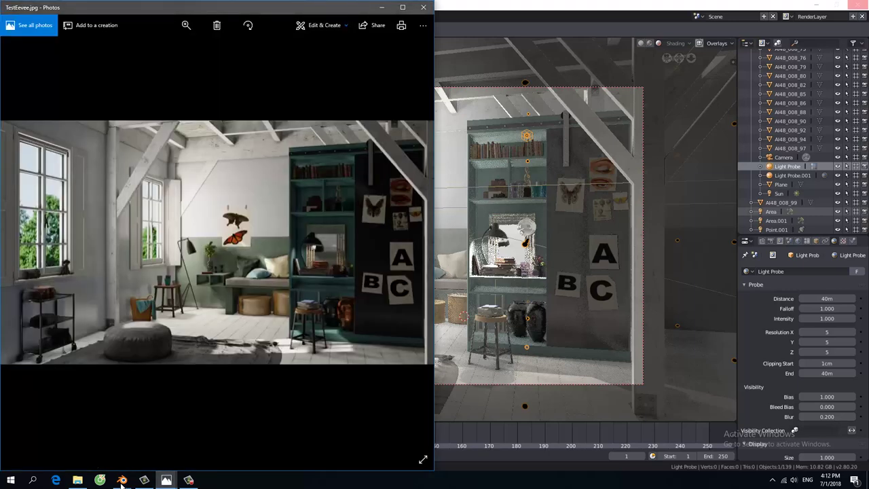
{"action": "mouse_move", "coordinate": [167, 479]}
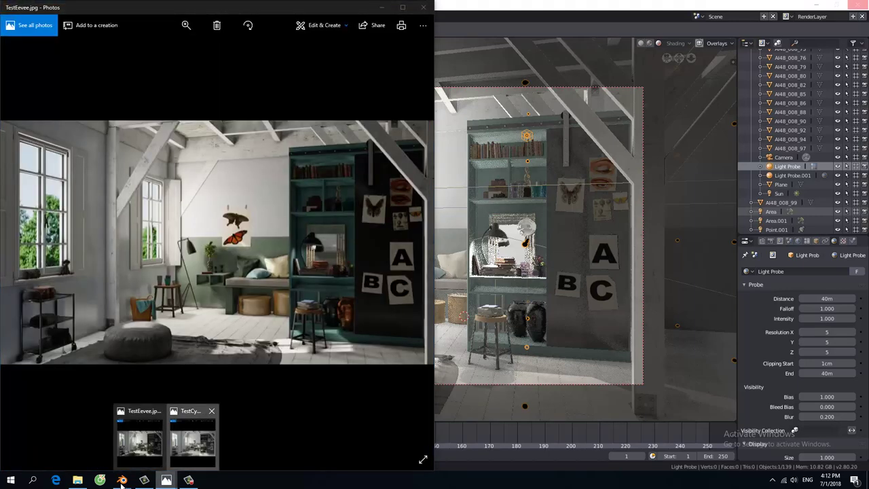
Step: Show TestCycles.jpg on the right half beside TestEevee.jpg
{"action": "left_click", "coordinate": [193, 435]}
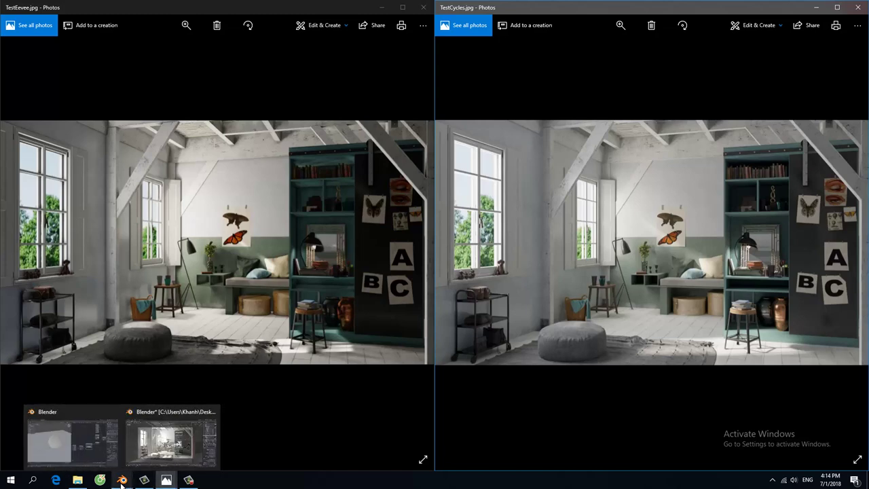
Step: Bring Blender's rendered attic room back in front of the Photos comparison
{"action": "left_click", "coordinate": [170, 442]}
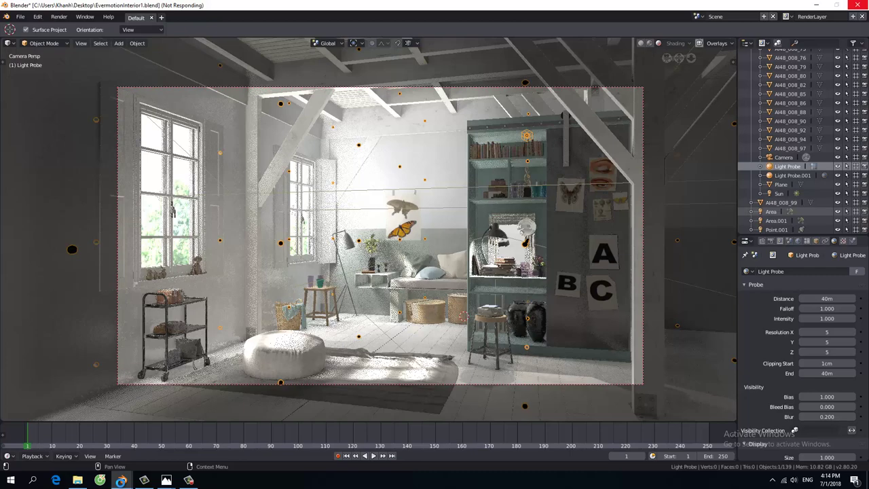
Step: In Photos, show TestCycles.jpg on the right and TestEevee.jpg on the left
{"action": "left_click", "coordinate": [193, 434]}
{"action": "mouse_move", "coordinate": [166, 480]}
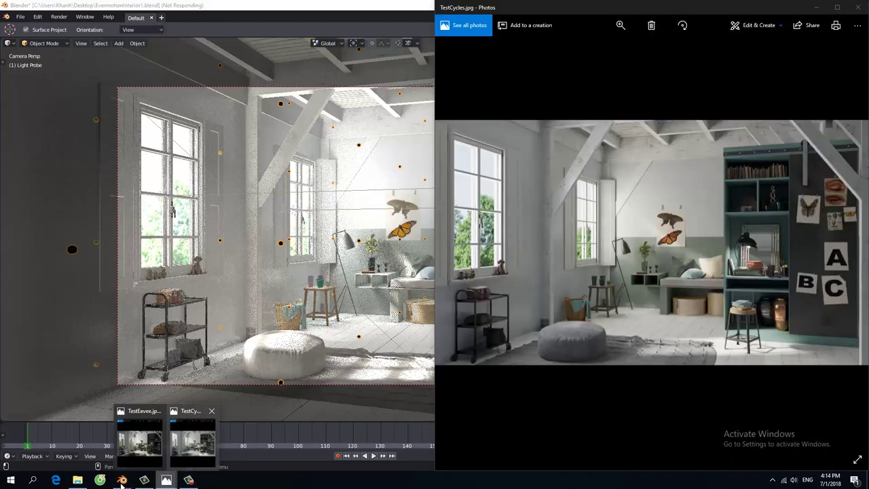
{"action": "left_click", "coordinate": [139, 434]}
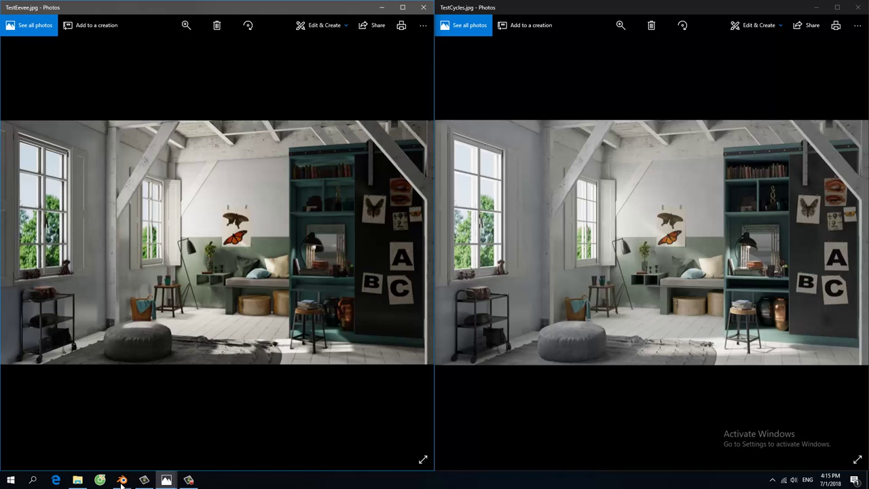
{"action": "left_click", "coordinate": [121, 482]}
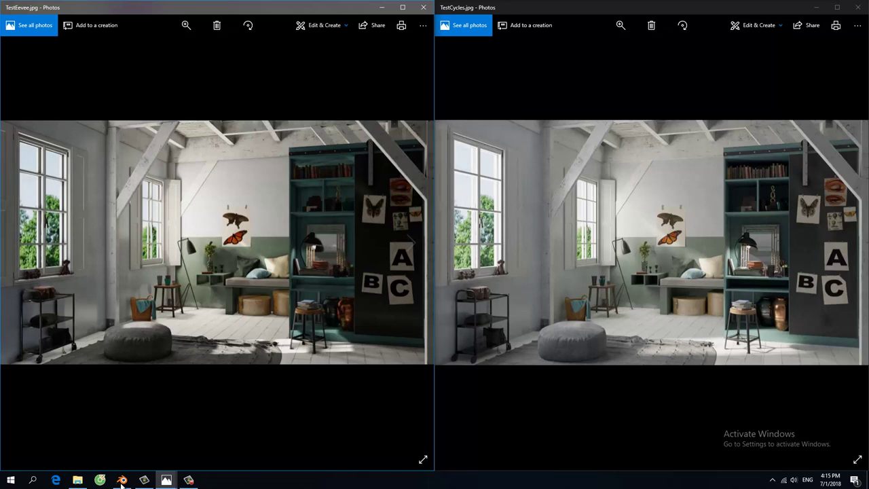
{"action": "left_click", "coordinate": [167, 480]}
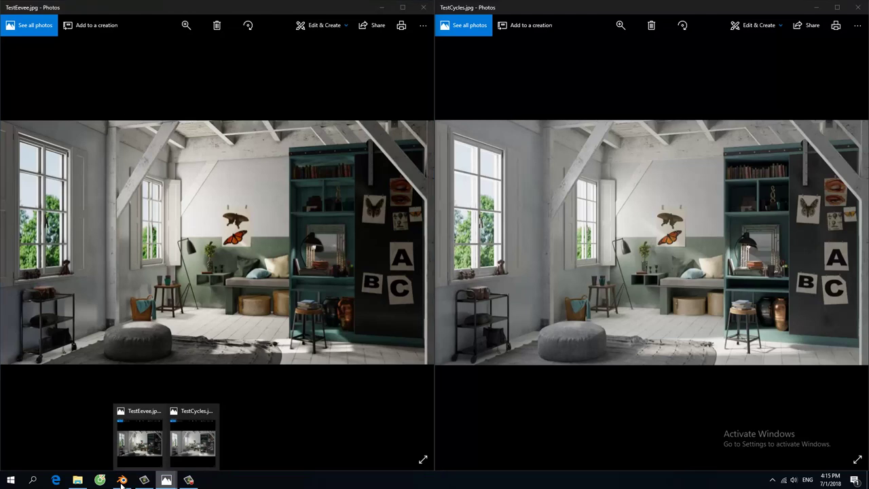
Step: Bring up the Blender glass-sphere scene, frame it with Home, and orbit above the plane
{"action": "left_click", "coordinate": [122, 480]}
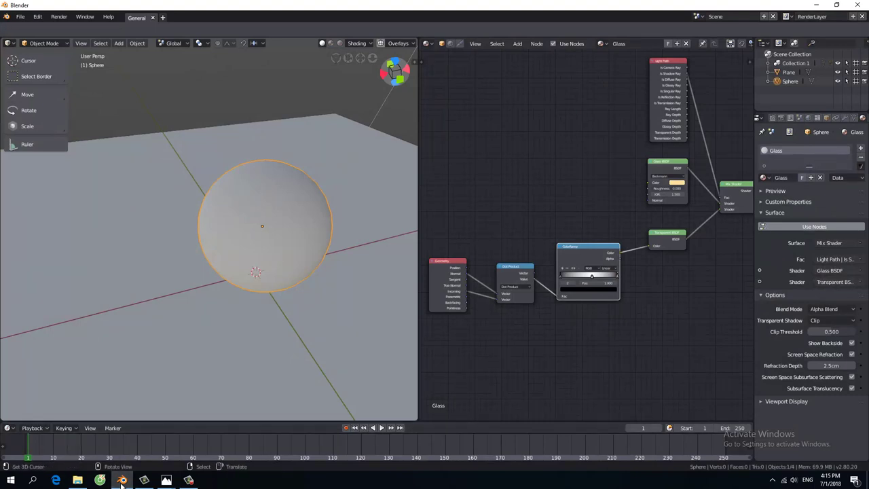
{"action": "key", "text": "Home"}
{"action": "mouse_move", "coordinate": [368, 207]}
{"action": "middle_mouse_down"}
{"action": "mouse_move", "coordinate": [333, 219]}
{"action": "mouse_move", "coordinate": [409, 205]}
{"action": "mouse_move", "coordinate": [408, 184]}
{"action": "mouse_move", "coordinate": [404, 231]}
{"action": "middle_mouse_up"}
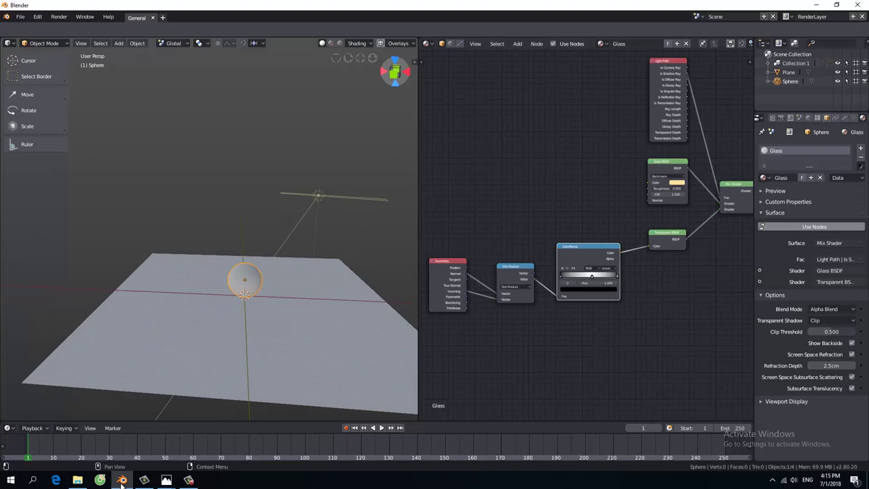
{"action": "mouse_move", "coordinate": [339, 236]}
{"action": "middle_mouse_down"}
{"action": "mouse_move", "coordinate": [338, 225]}
{"action": "mouse_move", "coordinate": [367, 204]}
{"action": "mouse_move", "coordinate": [346, 205]}
{"action": "middle_mouse_up"}
{"action": "scroll", "coordinate": [359, 226], "scroll_direction": "up", "scroll_amount": 4}
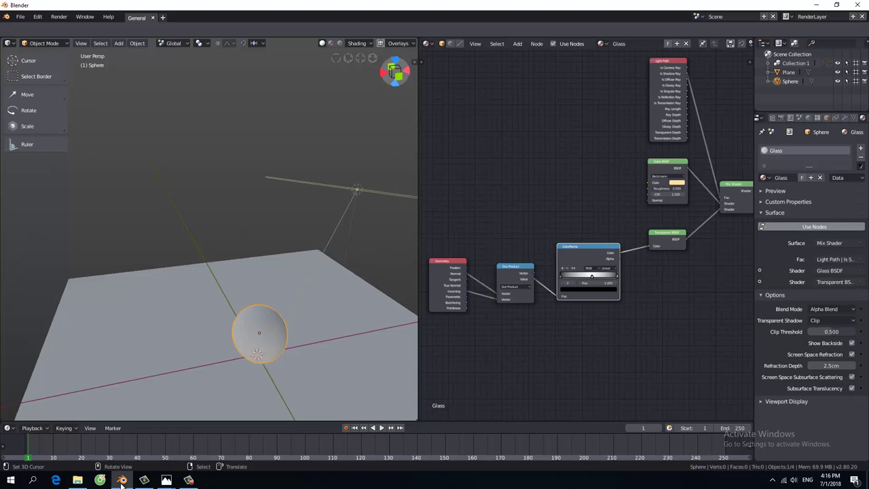
Step: Show the scene's render settings with Eevee as the render engine
{"action": "left_click", "coordinate": [771, 118]}
{"action": "scroll", "coordinate": [811, 306], "scroll_direction": "up", "scroll_amount": 1}
Step: Switch the render engine to Cycles and view the sphere in rendered shading
{"action": "scroll", "coordinate": [811, 306], "scroll_direction": "up", "scroll_amount": 3}
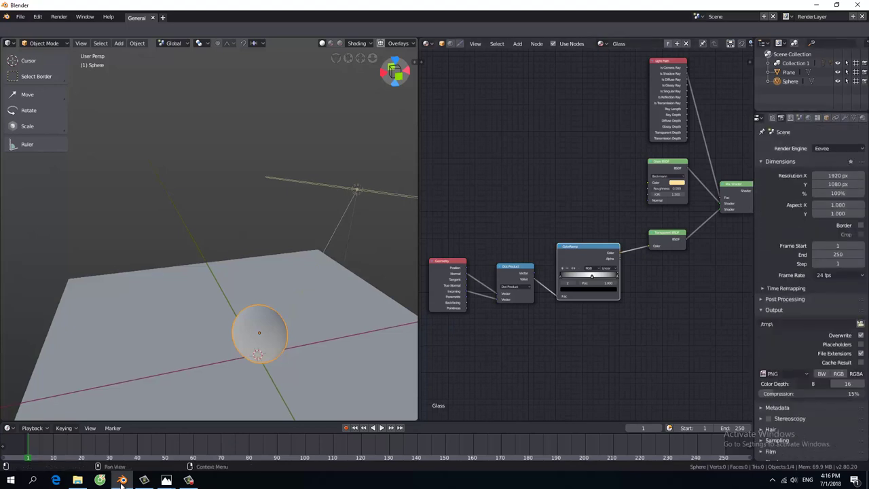
{"action": "left_click", "coordinate": [839, 148]}
{"action": "left_click", "coordinate": [822, 118]}
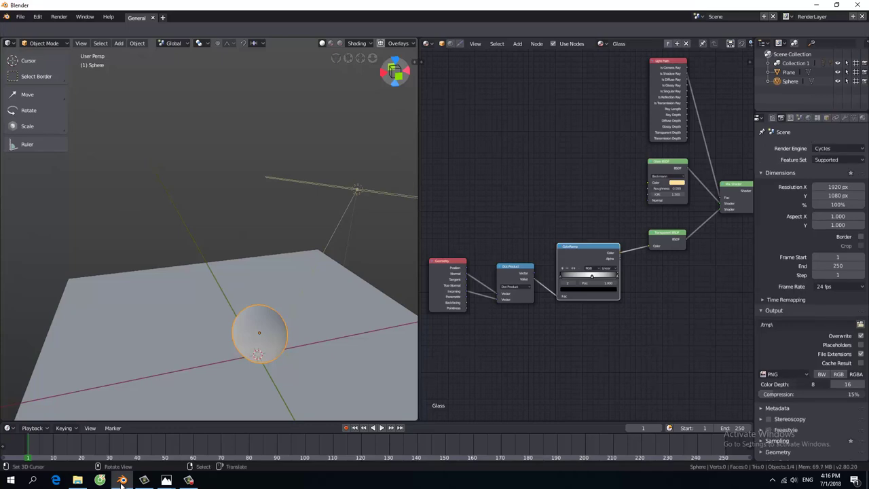
{"action": "left_click_drag", "start_coordinate": [394, 71], "coordinate": [395, 73]}
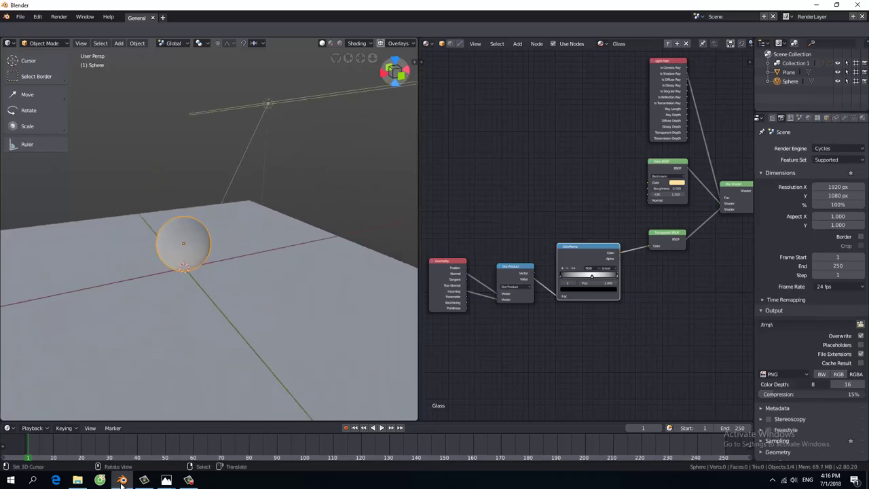
{"action": "key", "text": "shift+z"}
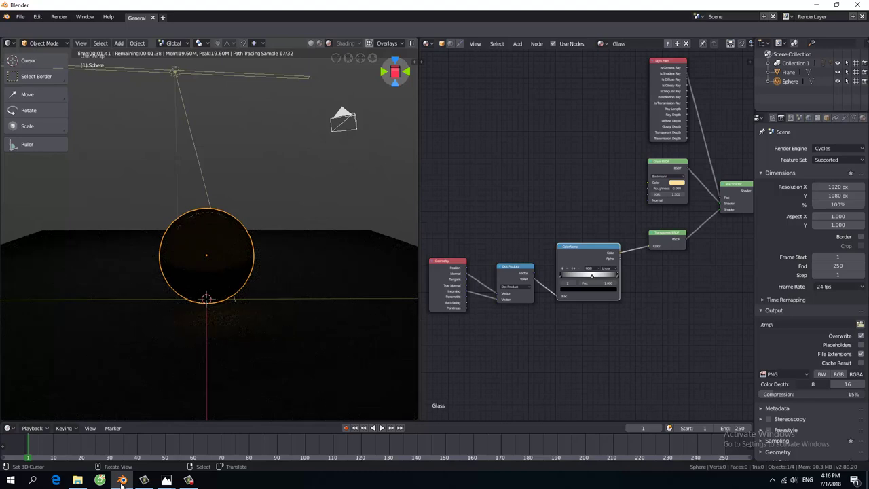
Step: Make the lamp a Sun light with strength 4.000
{"action": "right_click", "coordinate": [175, 72]}
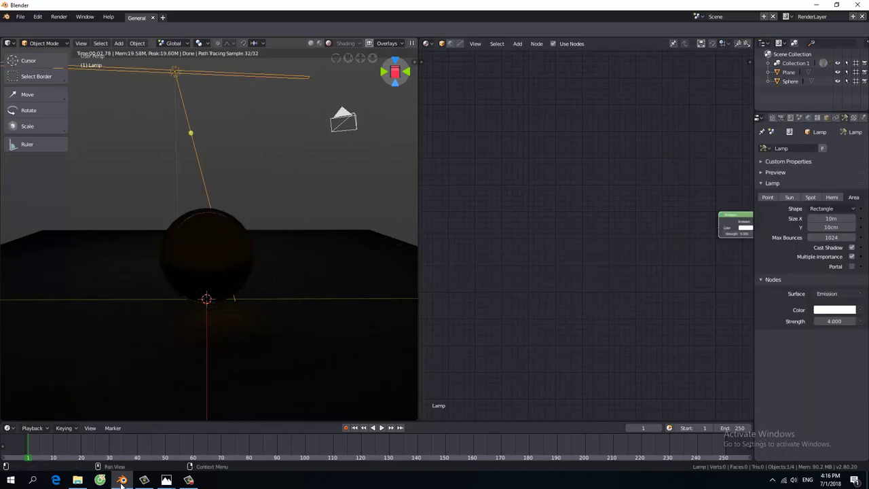
{"action": "left_click", "coordinate": [789, 197]}
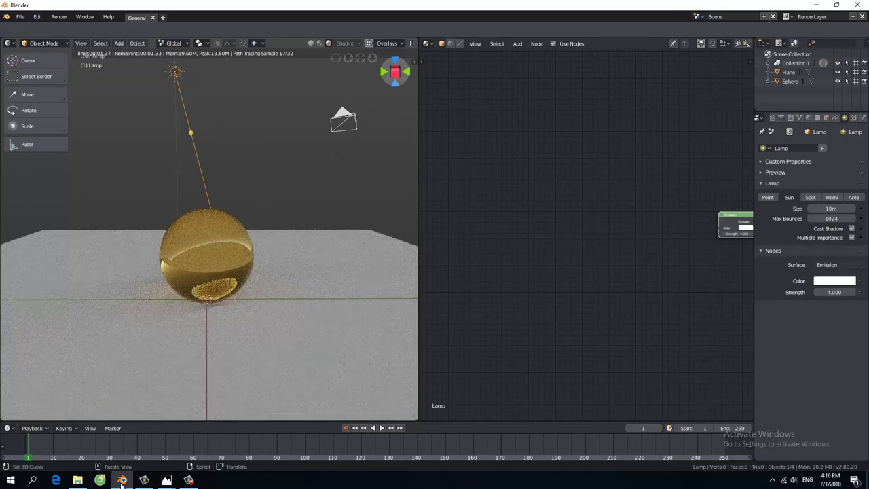
{"action": "middle_click_drag", "start_coordinate": [204, 237], "coordinate": [244, 224]}
{"action": "mouse_move", "coordinate": [203, 272]}
{"action": "middle_mouse_down"}
{"action": "mouse_move", "coordinate": [231, 244]}
{"action": "mouse_move", "coordinate": [204, 258]}
{"action": "middle_mouse_up"}
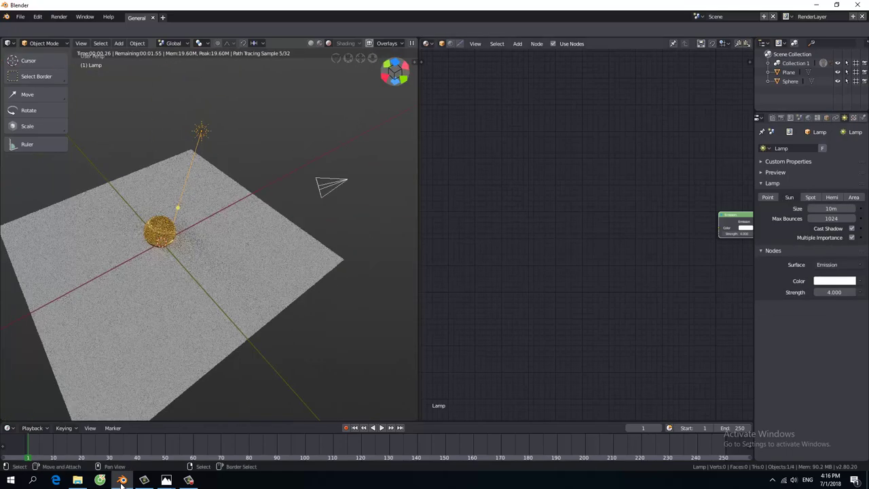
{"action": "left_click", "coordinate": [835, 292]}
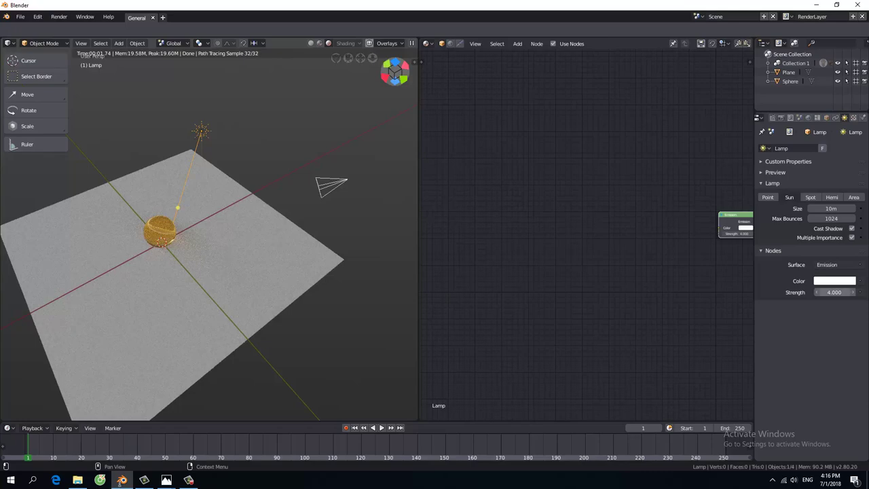
{"action": "key", "text": "Return"}
{"action": "left_click", "coordinate": [768, 196]}
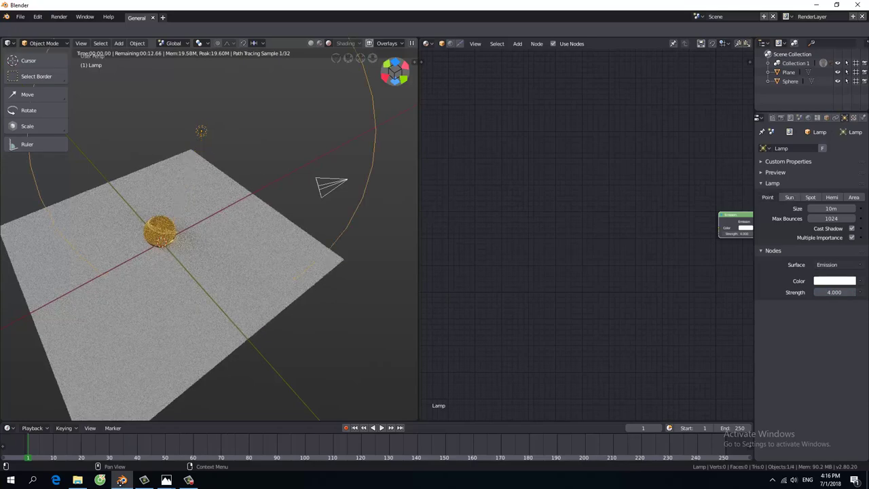
{"action": "left_click", "coordinate": [789, 197]}
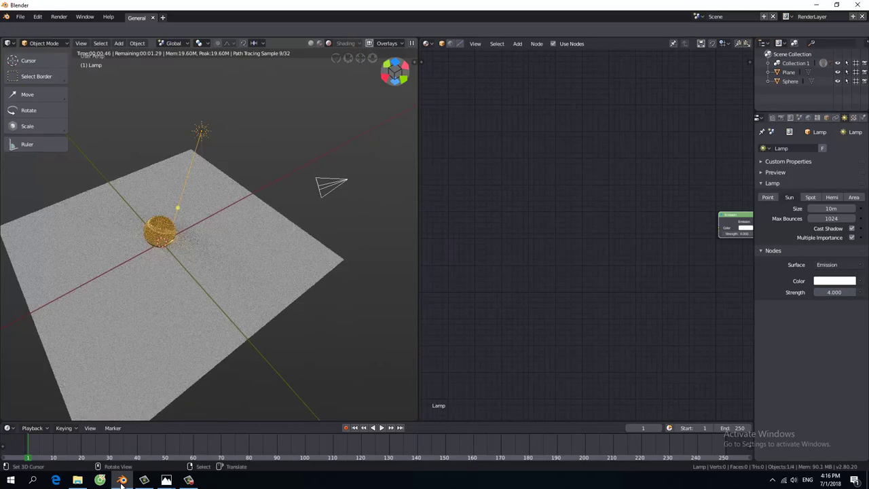
Step: Select the glass sphere and frame its whole Glass node tree
{"action": "middle_click_drag", "start_coordinate": [204, 271], "coordinate": [204, 231]}
{"action": "middle_click_drag", "start_coordinate": [204, 272], "coordinate": [258, 245]}
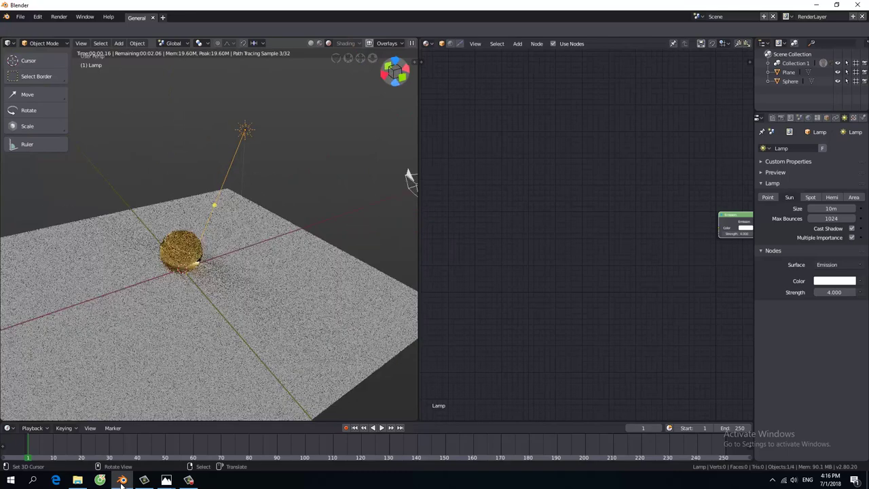
{"action": "left_click", "coordinate": [180, 251]}
{"action": "key", "text": "Home"}
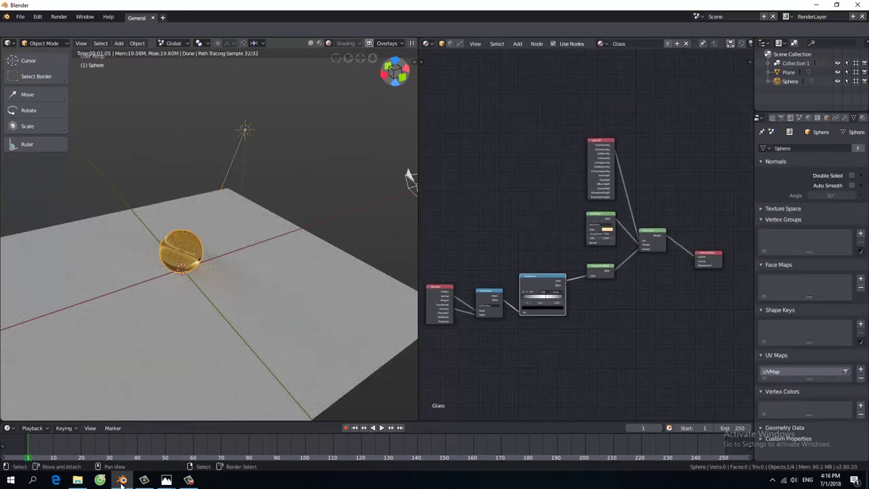
Step: Set the sun lamp's size to .04 (4cm) for a sharper shadow
{"action": "scroll", "coordinate": [542, 301], "scroll_direction": "up", "scroll_amount": 2}
{"action": "scroll", "coordinate": [542, 301], "scroll_direction": "up", "scroll_amount": 2}
{"action": "scroll", "coordinate": [208, 234], "scroll_direction": "up", "scroll_amount": 3}
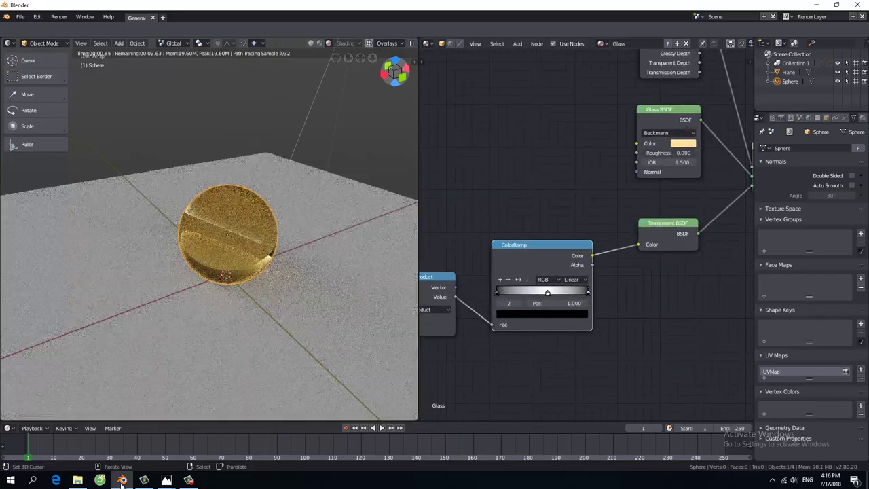
{"action": "mouse_move", "coordinate": [209, 234]}
{"action": "middle_mouse_down"}
{"action": "mouse_move", "coordinate": [208, 204]}
{"action": "mouse_move", "coordinate": [208, 244]}
{"action": "middle_mouse_up"}
{"action": "scroll", "coordinate": [208, 245], "scroll_direction": "down", "scroll_amount": 2}
{"action": "left_click", "coordinate": [333, 86]}
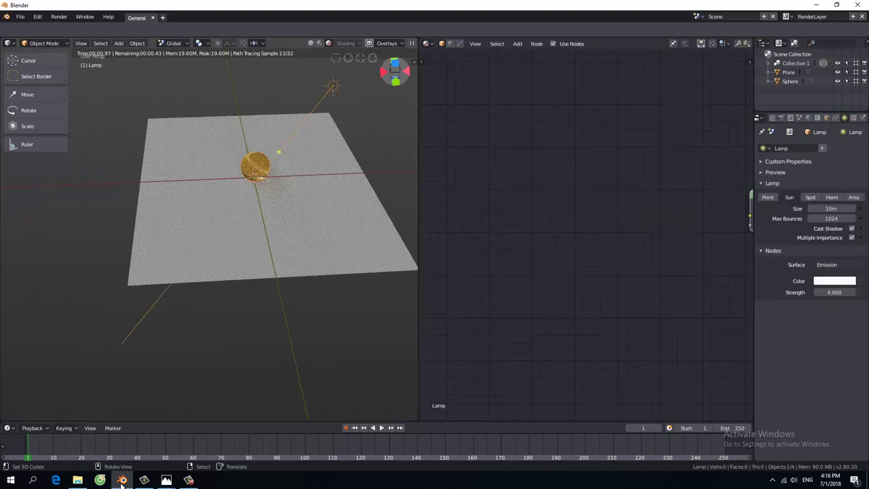
{"action": "left_click", "coordinate": [818, 118]}
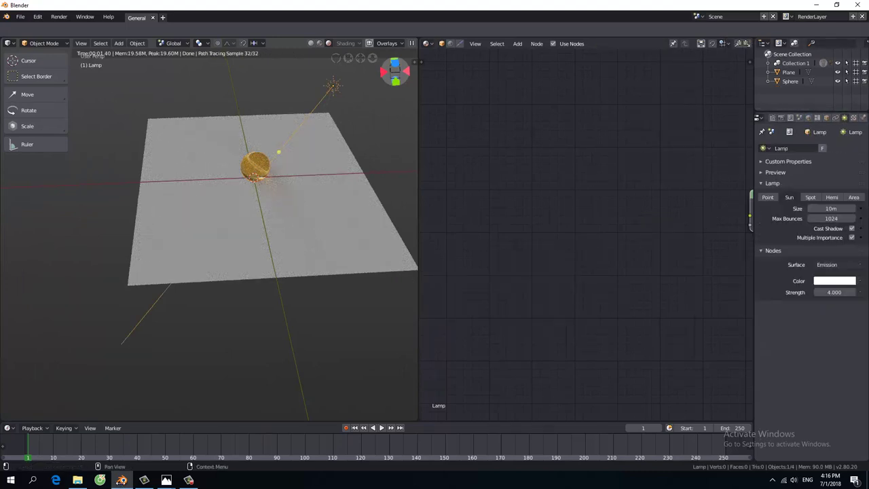
{"action": "double_click", "coordinate": [832, 208]}
{"action": "type", "text": ".04"}
{"action": "key", "text": "Return"}
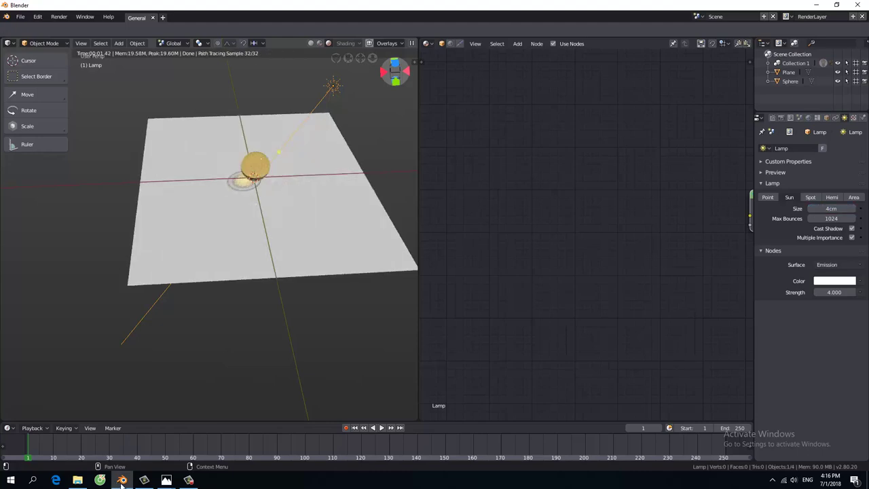
Step: Select the glass sphere again and frame its full Glass node tree
{"action": "mouse_move", "coordinate": [272, 238]}
{"action": "middle_mouse_down"}
{"action": "mouse_move", "coordinate": [272, 224]}
{"action": "mouse_move", "coordinate": [292, 258]}
{"action": "mouse_move", "coordinate": [285, 224]}
{"action": "middle_mouse_up"}
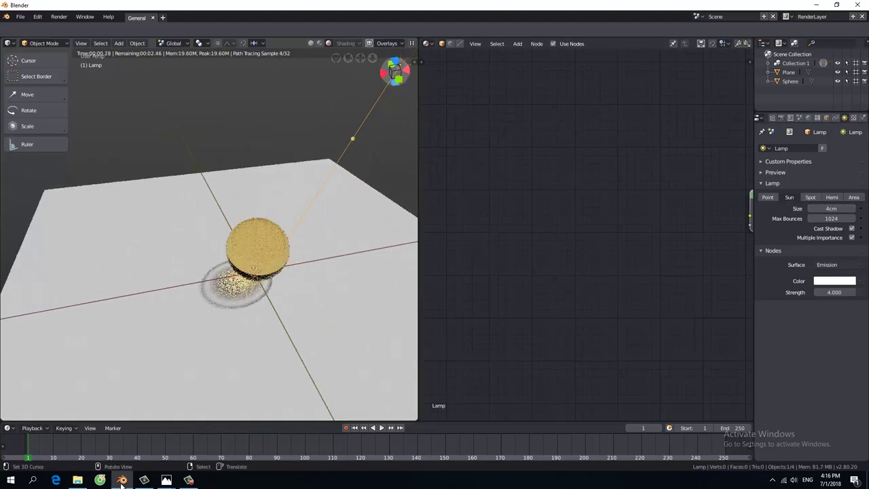
{"action": "right_click", "coordinate": [251, 251]}
{"action": "key", "text": "Home"}
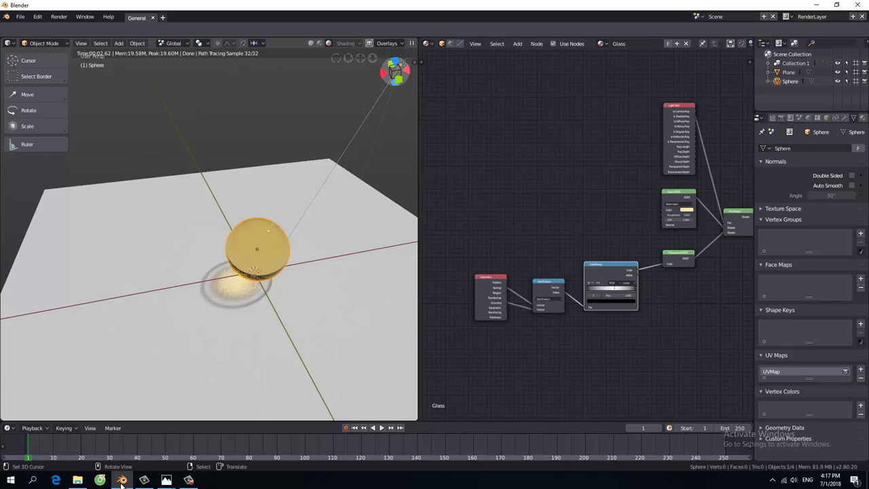
Step: Orbit the scene with numpad 8 and 2, and zoom the node editor in and out
{"action": "key", "text": "KP_8"}
{"action": "key", "text": "KP_8"}
{"action": "key", "text": "KP_8"}
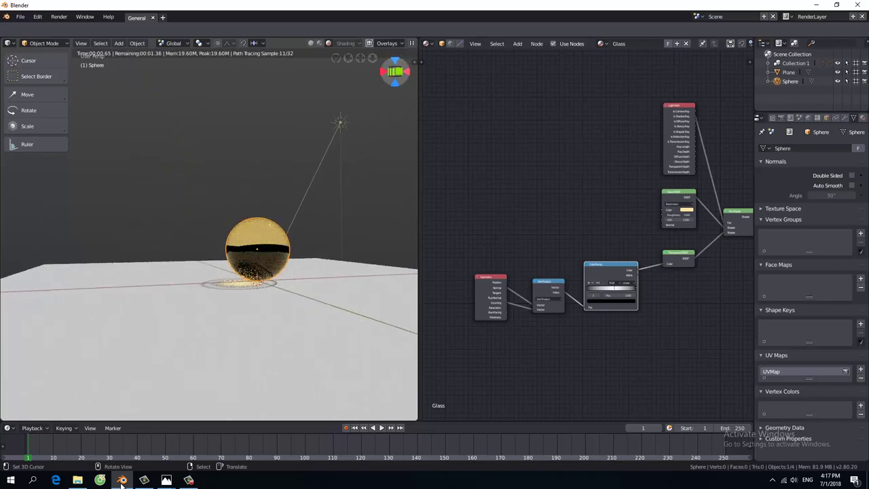
{"action": "key", "text": "KP_2"}
{"action": "key", "text": "KP_2"}
{"action": "key", "text": "KP_2"}
{"action": "key", "text": "KP_2"}
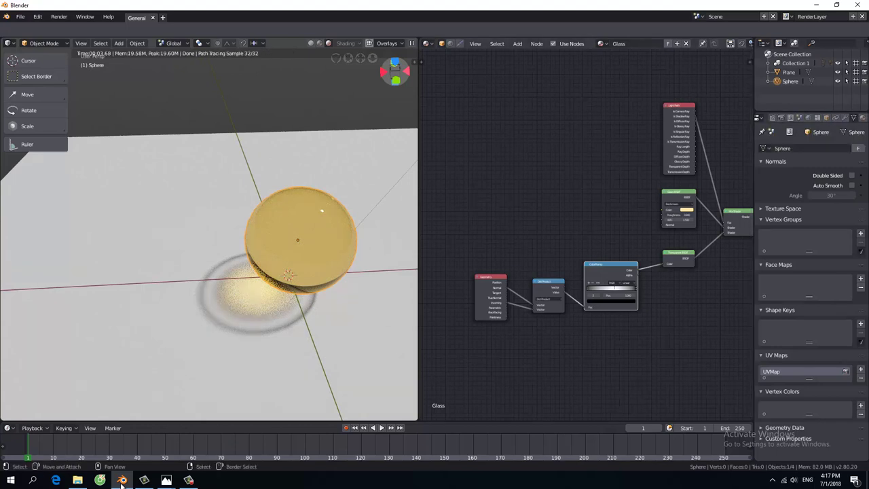
{"action": "scroll", "coordinate": [603, 204], "scroll_direction": "down", "scroll_amount": 2}
{"action": "scroll", "coordinate": [564, 272], "scroll_direction": "up", "scroll_amount": 1}
{"action": "scroll", "coordinate": [563, 272], "scroll_direction": "up", "scroll_amount": 1}
{"action": "scroll", "coordinate": [563, 271], "scroll_direction": "up", "scroll_amount": 1}
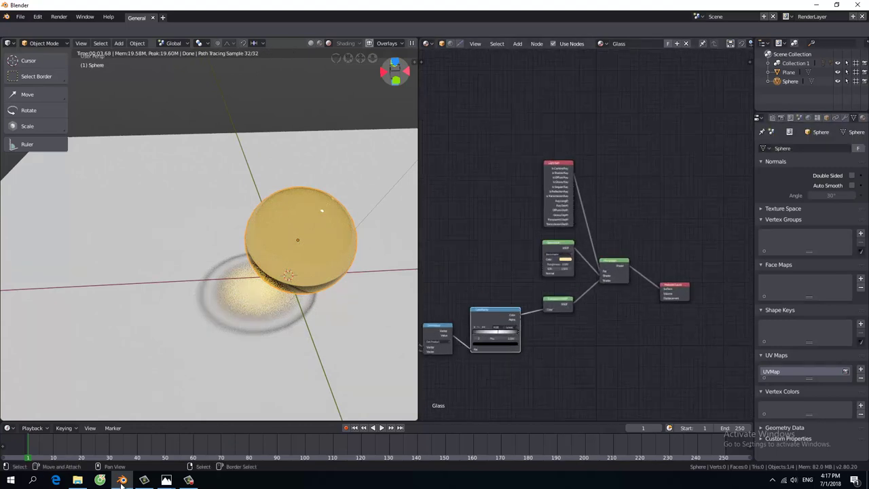
{"action": "scroll", "coordinate": [564, 271], "scroll_direction": "up", "scroll_amount": 1}
{"action": "scroll", "coordinate": [570, 271], "scroll_direction": "down", "scroll_amount": 1}
{"action": "scroll", "coordinate": [570, 272], "scroll_direction": "down", "scroll_amount": 1}
{"action": "scroll", "coordinate": [571, 271], "scroll_direction": "down", "scroll_amount": 1}
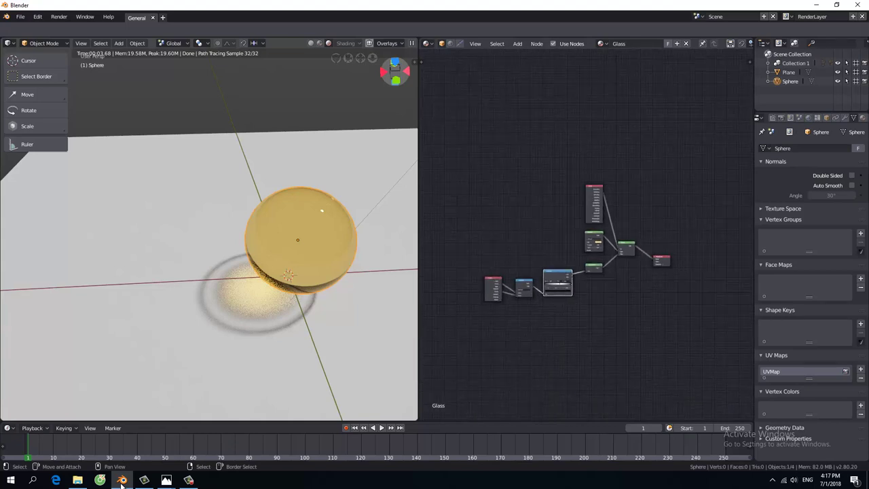
{"action": "scroll", "coordinate": [570, 271], "scroll_direction": "down", "scroll_amount": 1}
{"action": "scroll", "coordinate": [570, 271], "scroll_direction": "up", "scroll_amount": 1}
{"action": "scroll", "coordinate": [571, 272], "scroll_direction": "up", "scroll_amount": 1}
{"action": "scroll", "coordinate": [571, 272], "scroll_direction": "up", "scroll_amount": 1}
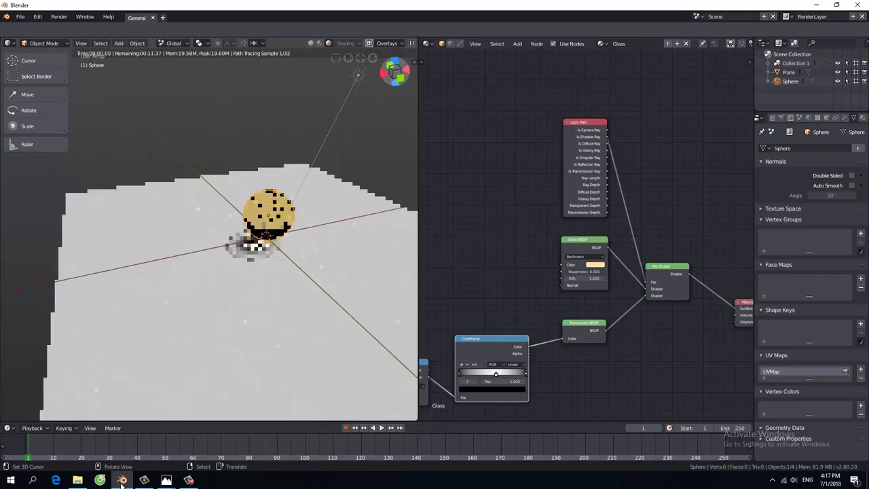
Step: Move in closer on the sphere and return the viewport to solid shading
{"action": "left_click_drag", "start_coordinate": [395, 71], "coordinate": [394, 71]}
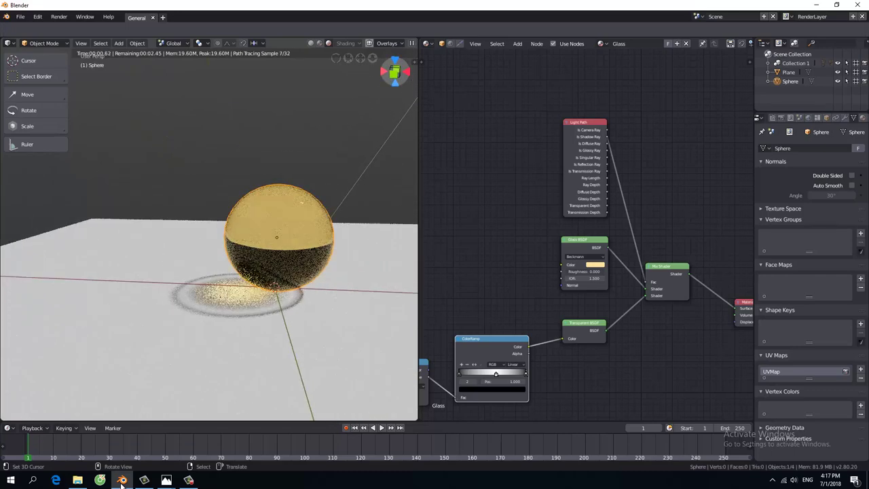
{"action": "scroll", "coordinate": [501, 235], "scroll_direction": "down", "scroll_amount": 1}
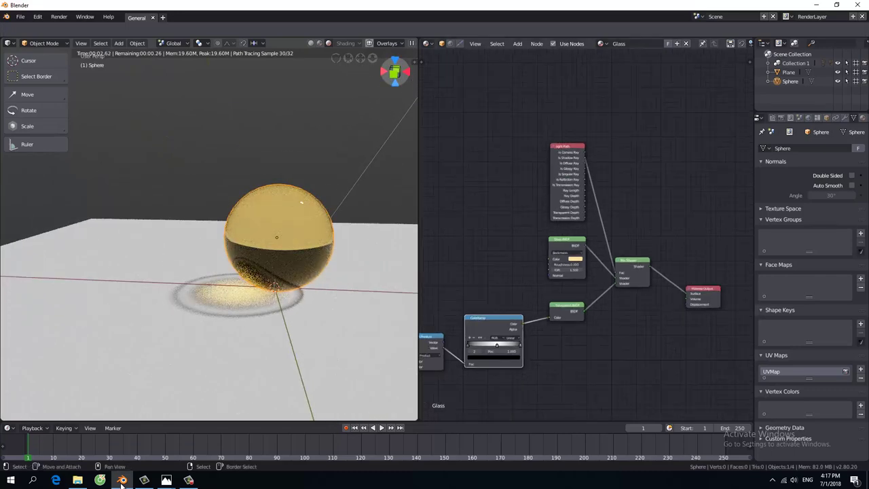
{"action": "scroll", "coordinate": [501, 235], "scroll_direction": "down", "scroll_amount": 1}
{"action": "scroll", "coordinate": [682, 237], "scroll_direction": "down", "scroll_amount": 1}
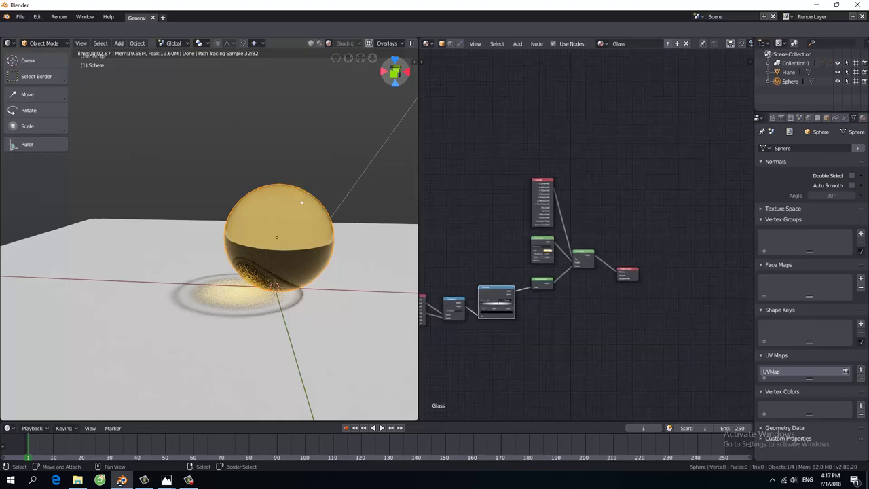
{"action": "scroll", "coordinate": [682, 237], "scroll_direction": "down", "scroll_amount": 1}
{"action": "key", "text": "shift+z"}
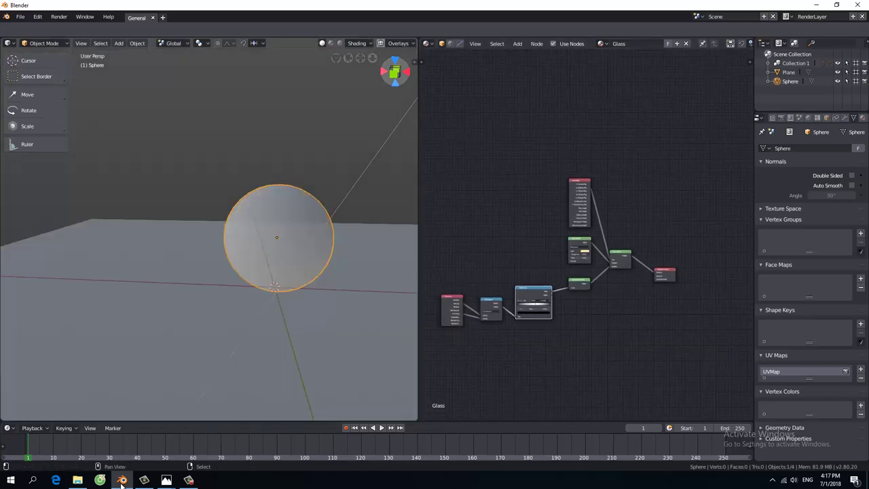
{"action": "key", "text": "shift+z"}
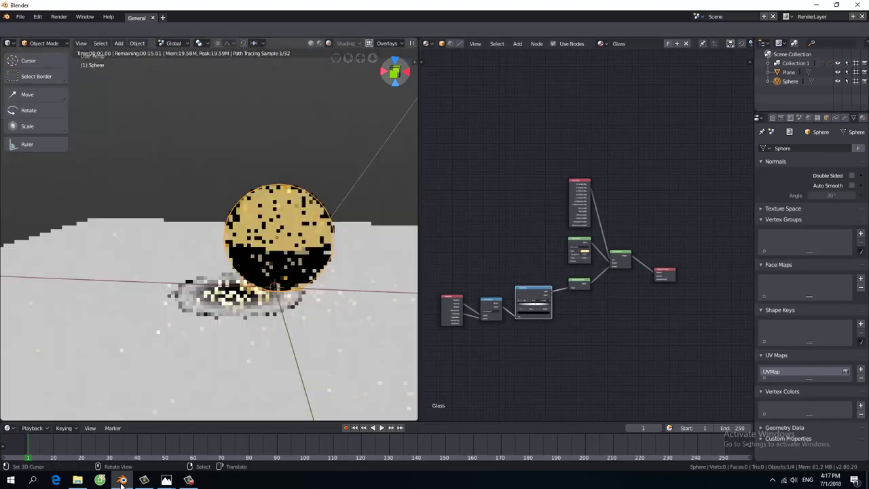
{"action": "key", "text": "shift+z"}
{"action": "left_click", "coordinate": [790, 117]}
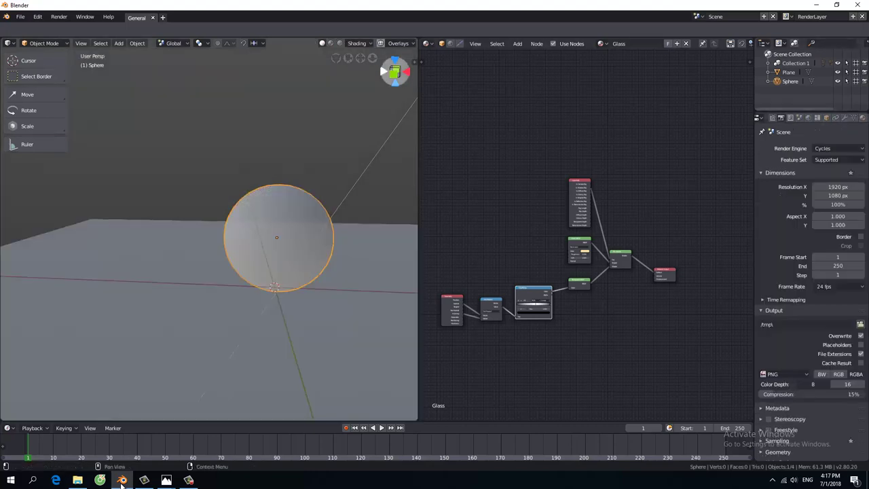
{"action": "left_click", "coordinate": [838, 148]}
{"action": "left_click", "coordinate": [821, 137]}
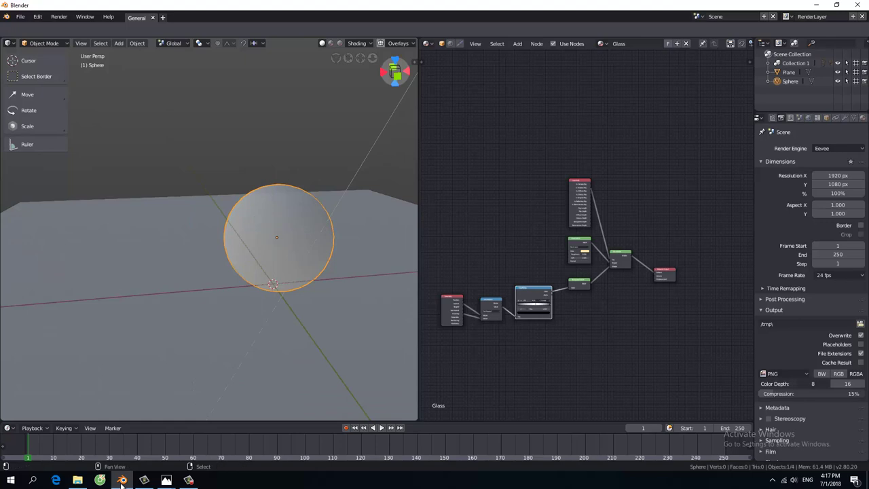
{"action": "key", "text": "shift+z"}
{"action": "key", "text": "KP_Add"}
{"action": "key", "text": "KP_Add"}
{"action": "key", "text": "KP_Add"}
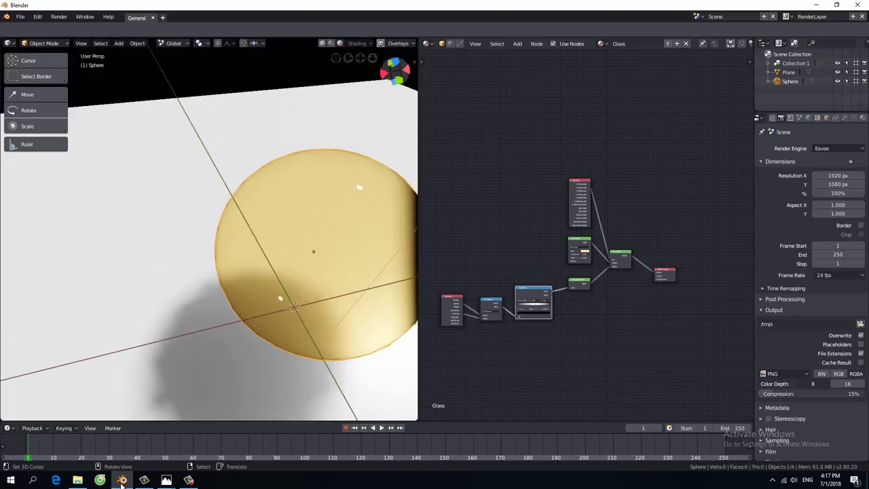
{"action": "key", "text": "KP_Subtract"}
{"action": "key", "text": "KP_Subtract"}
{"action": "key", "text": "KP_Subtract"}
{"action": "key", "text": "KP_8"}
{"action": "key", "text": "KP_8"}
{"action": "key", "text": "KP_4"}
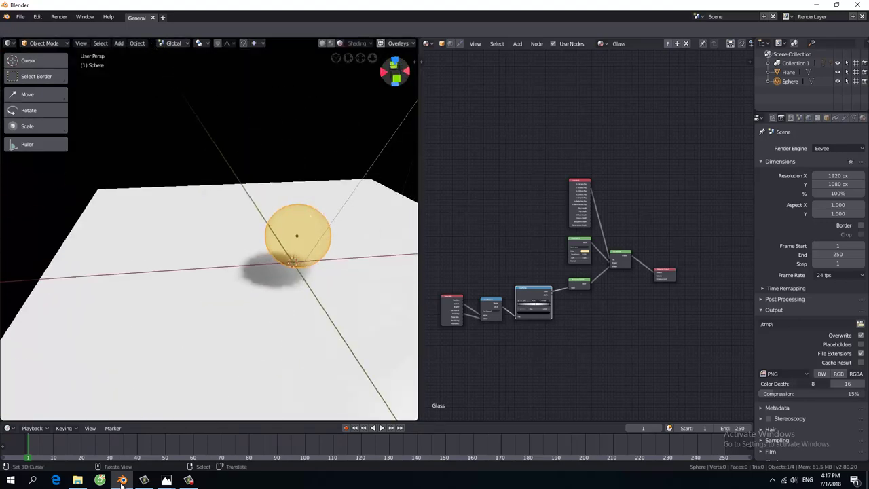
{"action": "key", "text": "KP_Add"}
{"action": "key", "text": "KP_Add"}
{"action": "key", "text": "KP_8"}
{"action": "key", "text": "KP_2"}
{"action": "key", "text": "KP_4"}
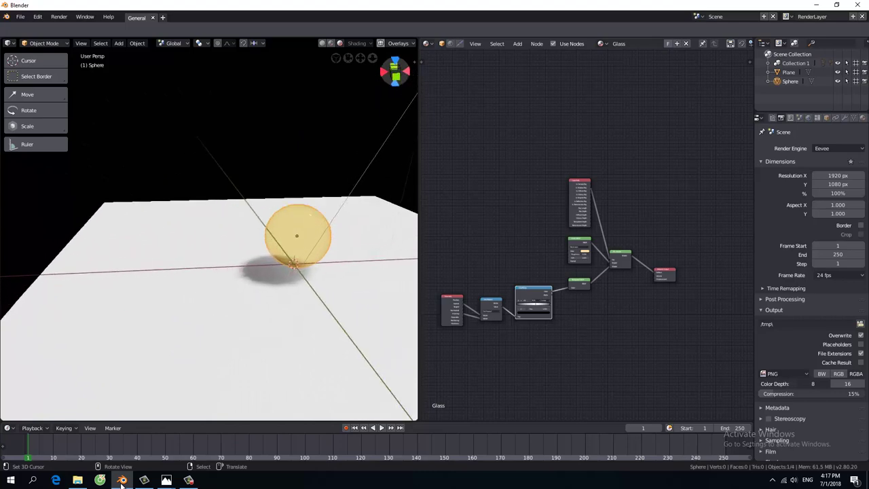
{"action": "key", "text": "KP_4"}
{"action": "key", "text": "KP_4"}
{"action": "key", "text": "KP_4"}
{"action": "key", "text": "KP_4"}
{"action": "key", "text": "KP_4"}
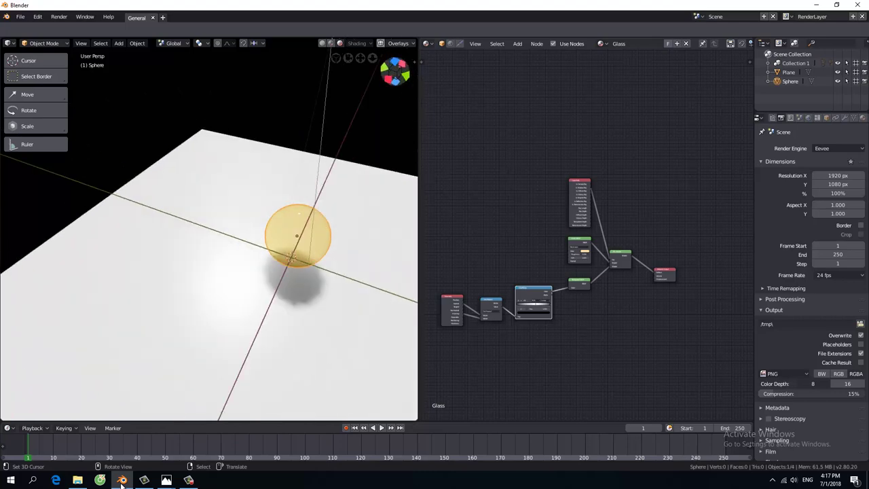
{"action": "key", "text": "KP_6"}
{"action": "key", "text": "KP_6"}
{"action": "key", "text": "KP_6"}
{"action": "key", "text": "KP_4"}
{"action": "key", "text": "KP_4"}
{"action": "key", "text": "KP_4"}
{"action": "key", "text": "KP_4"}
{"action": "key", "text": "KP_4"}
{"action": "key", "text": "KP_8"}
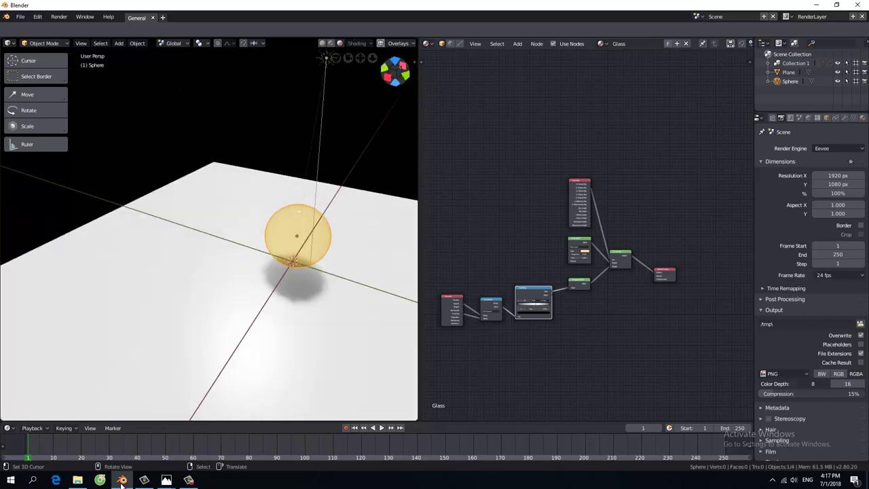
{"action": "key", "text": "KP_6"}
{"action": "key", "text": "KP_6"}
{"action": "key", "text": "KP_2"}
{"action": "key", "text": "KP_6"}
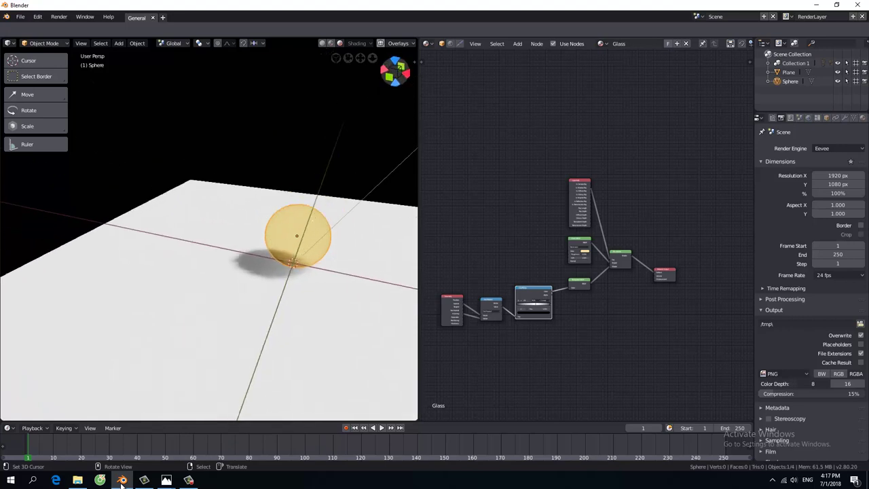
{"action": "key", "text": "KP_4"}
{"action": "key", "text": "KP_8"}
{"action": "key", "text": "KP_Add"}
{"action": "key", "text": "KP_Add"}
{"action": "key", "text": "KP_Add"}
{"action": "key", "text": "KP_Add"}
{"action": "key", "text": "KP_Add"}
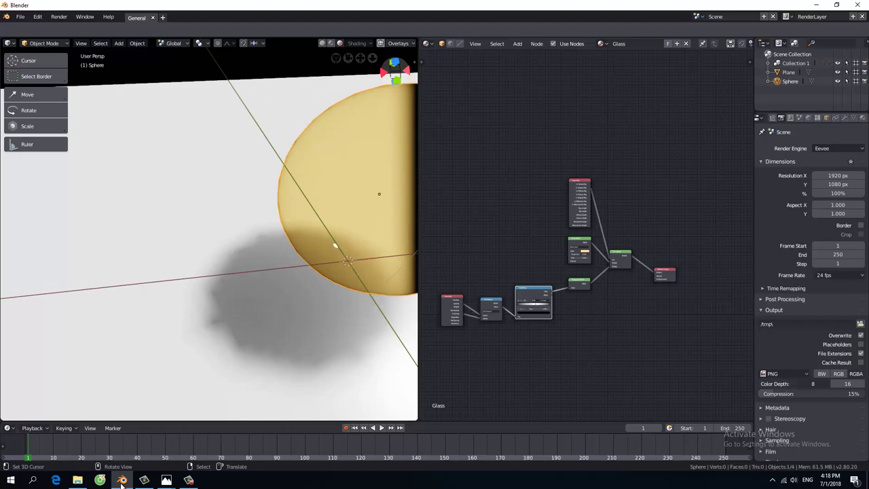
{"action": "key", "text": "KP_Subtract"}
{"action": "key", "text": "KP_Subtract"}
{"action": "key", "text": "KP_Subtract"}
{"action": "key", "text": "KP_Subtract"}
{"action": "key", "text": "KP_4"}
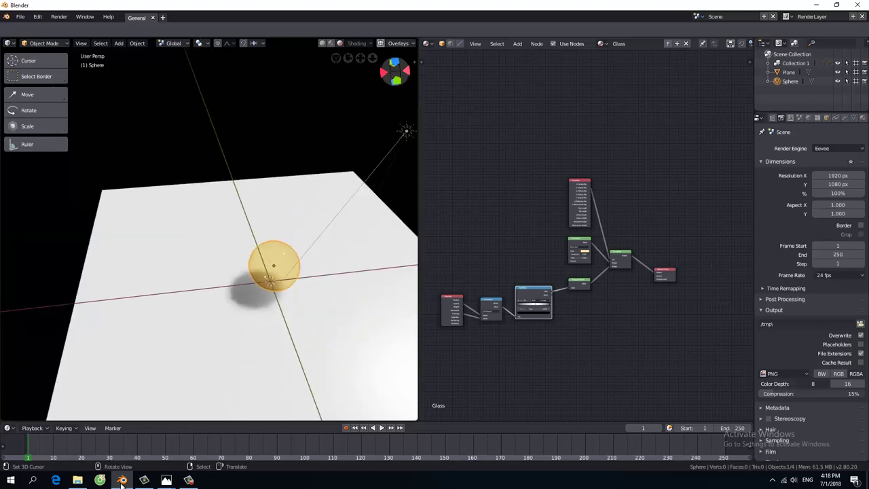
{"action": "key", "text": "KP_8"}
{"action": "key", "text": "KP_8"}
{"action": "key", "text": "KP_6"}
{"action": "key", "text": "KP_6"}
{"action": "key", "text": "KP_6"}
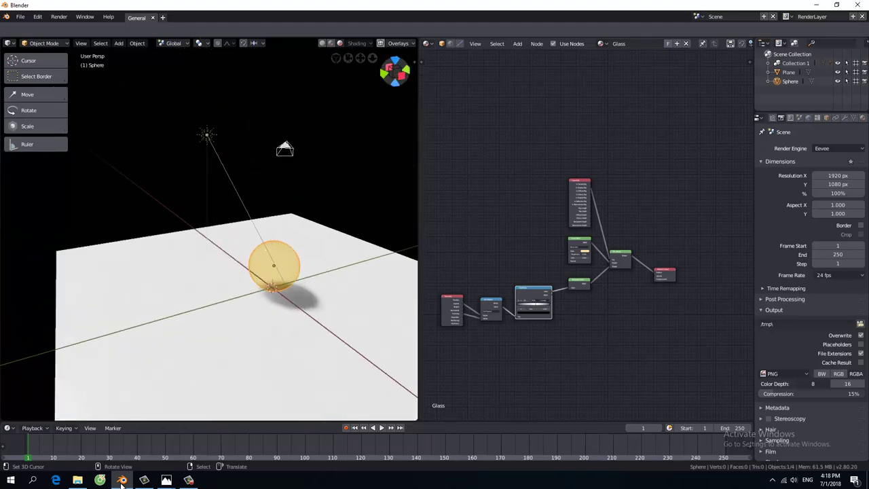
{"action": "key", "text": "KP_8"}
{"action": "key", "text": "KP_4"}
{"action": "key", "text": "KP_4"}
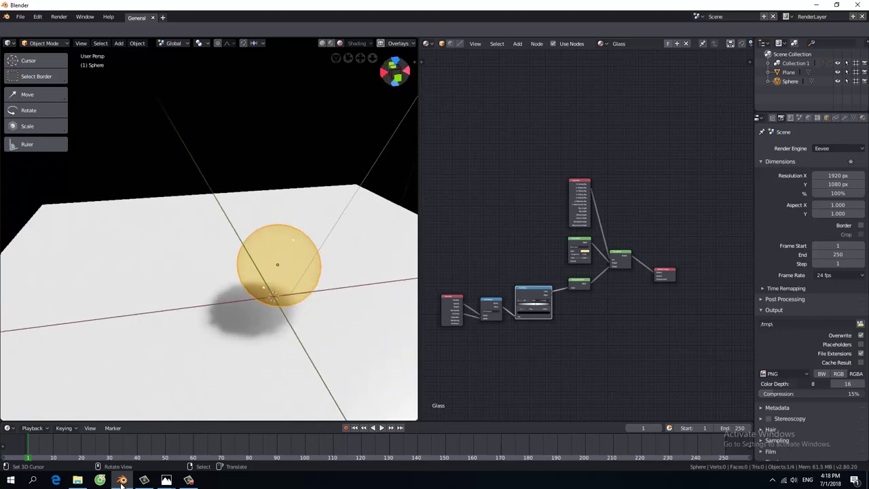
{"action": "key", "text": "KP_8"}
{"action": "key", "text": "KP_8"}
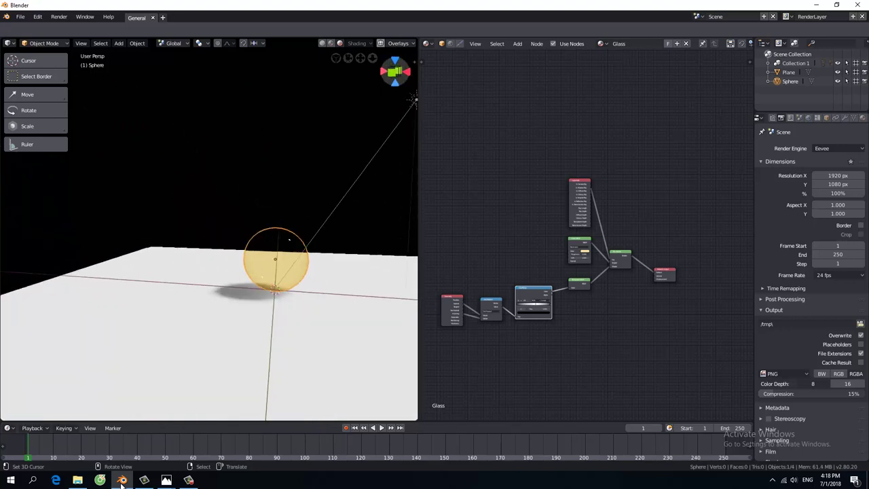
{"action": "key", "text": "KP_8"}
{"action": "key", "text": "KP_6"}
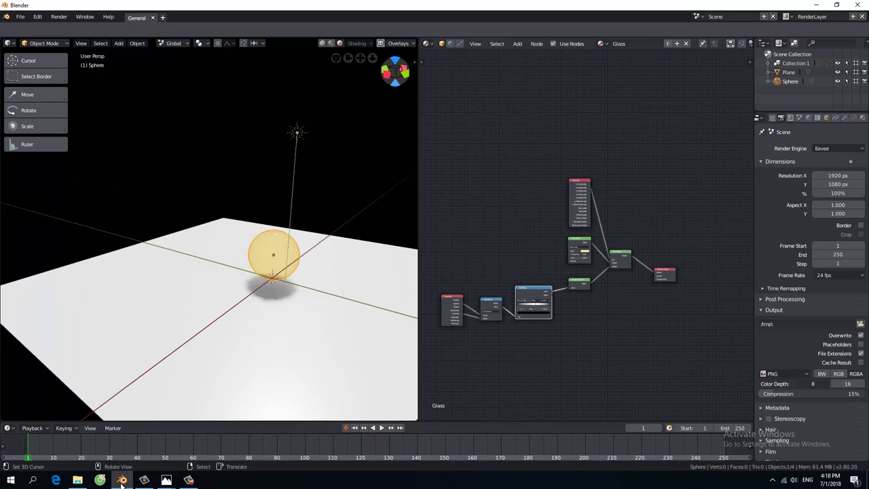
{"action": "key", "text": "KP_4"}
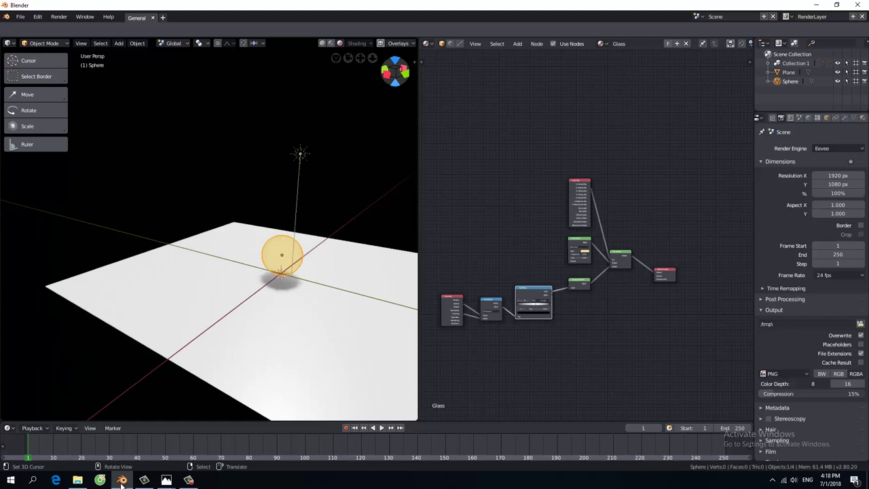
{"action": "key", "text": "KP_Add"}
{"action": "key", "text": "KP_Add"}
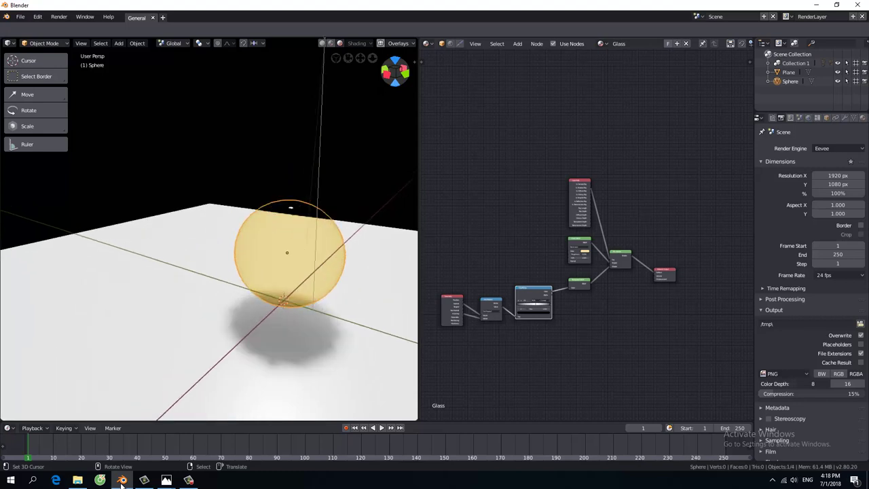
{"action": "key", "text": "KP_Subtract"}
{"action": "key", "text": "KP_4"}
{"action": "key", "text": "KP_4"}
{"action": "key", "text": "KP_2"}
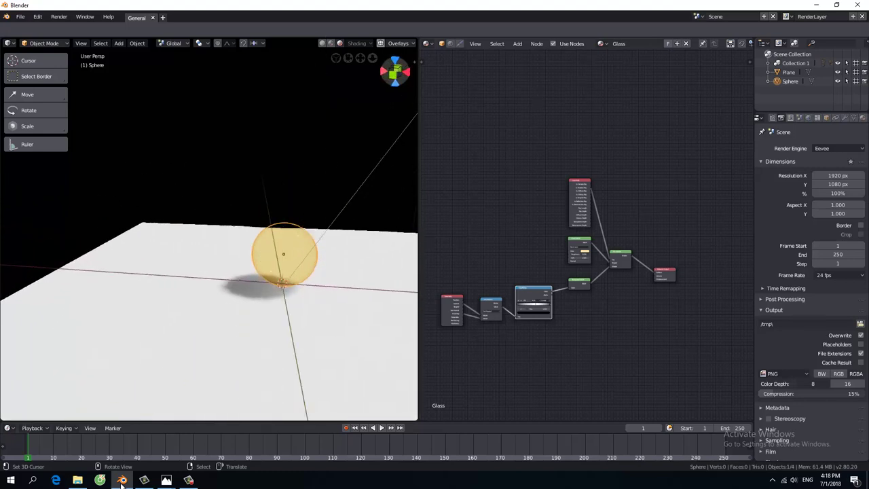
{"action": "key", "text": "KP_8"}
{"action": "key", "text": "KP_4"}
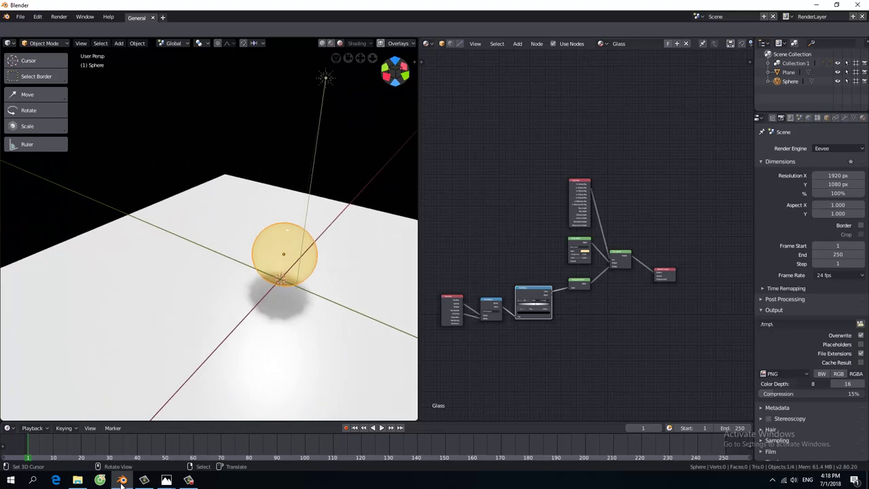
{"action": "key", "text": "KP_4"}
{"action": "key", "text": "KP_6"}
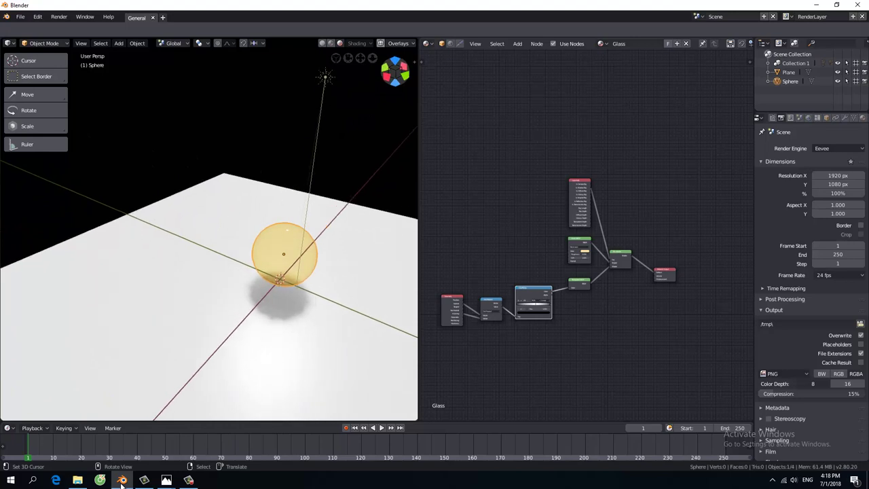
{"action": "key", "text": "KP_4"}
{"action": "key", "text": "KP_4"}
{"action": "key", "text": "KP_4"}
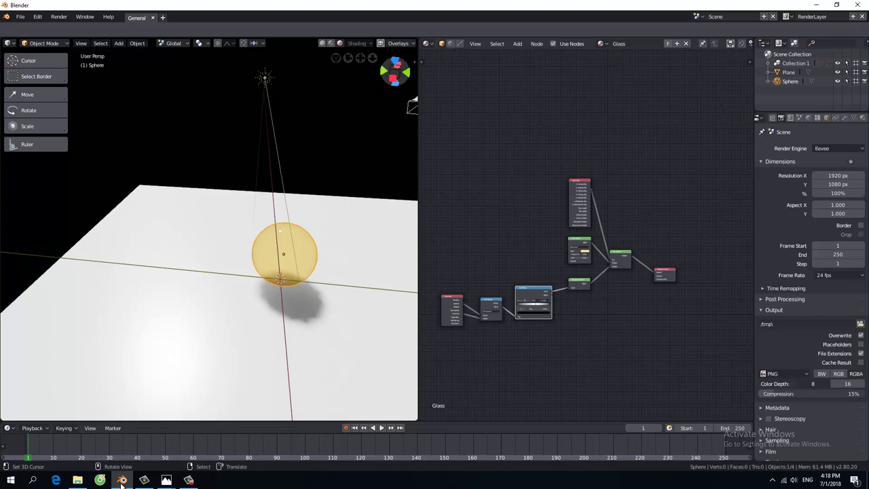
{"action": "key", "text": "KP_6"}
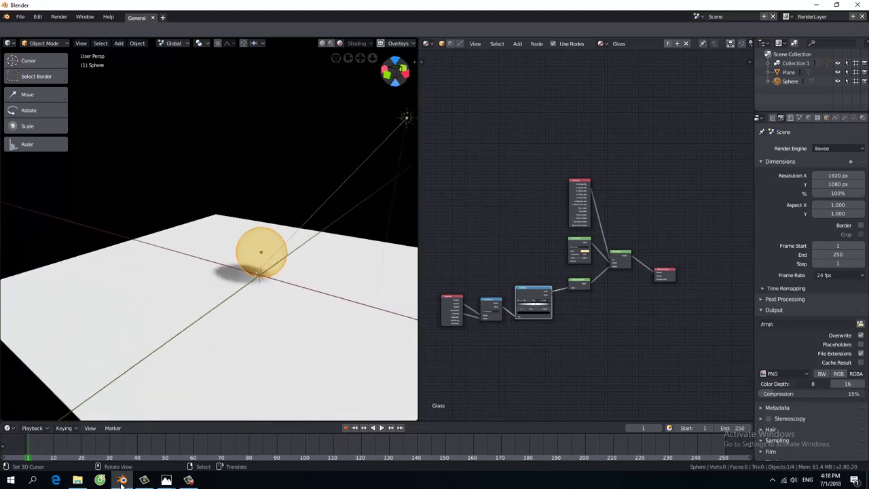
{"action": "key", "text": "KP_6"}
{"action": "key", "text": "KP_6"}
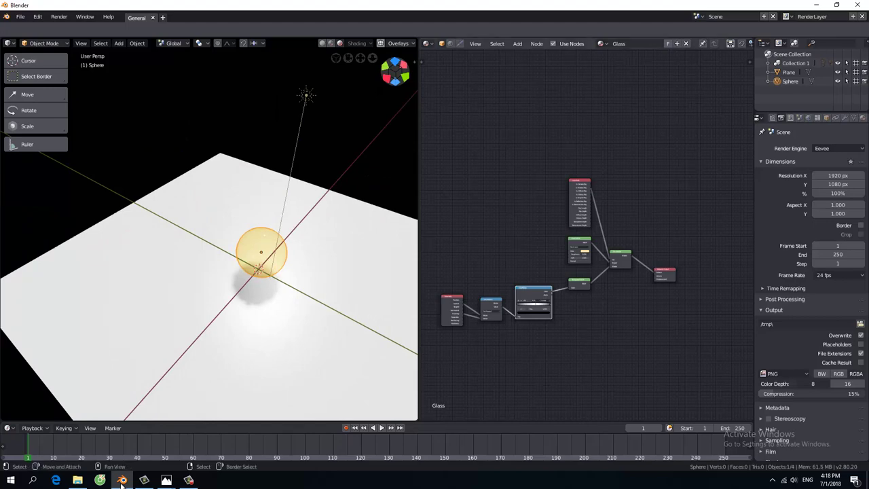
{"action": "scroll", "coordinate": [483, 305], "scroll_direction": "up", "scroll_amount": 1}
{"action": "scroll", "coordinate": [483, 305], "scroll_direction": "up", "scroll_amount": 2}
{"action": "scroll", "coordinate": [483, 305], "scroll_direction": "up", "scroll_amount": 1}
{"action": "key", "text": "KP_6"}
{"action": "key", "text": "KP_6"}
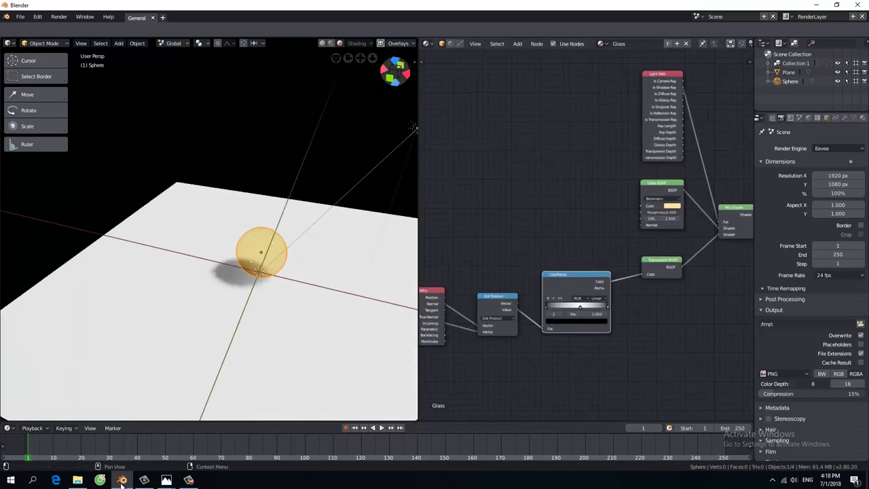
{"action": "left_click", "coordinate": [840, 148]}
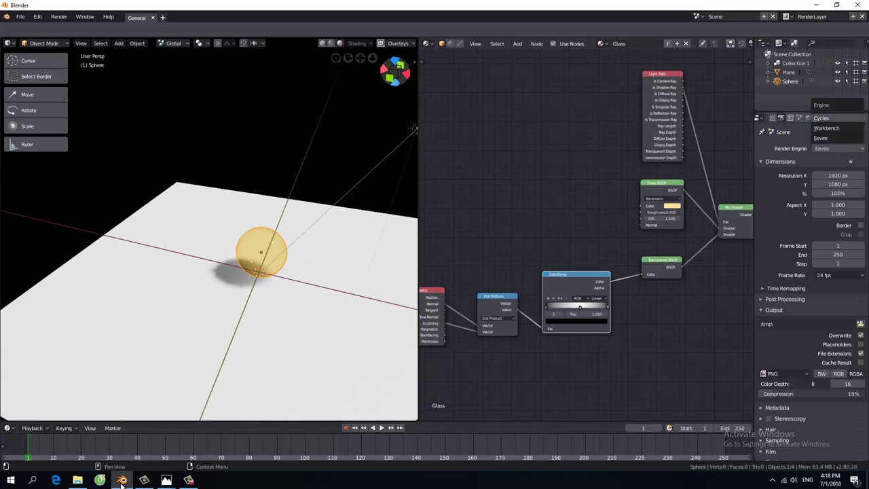
{"action": "left_click", "coordinate": [821, 118]}
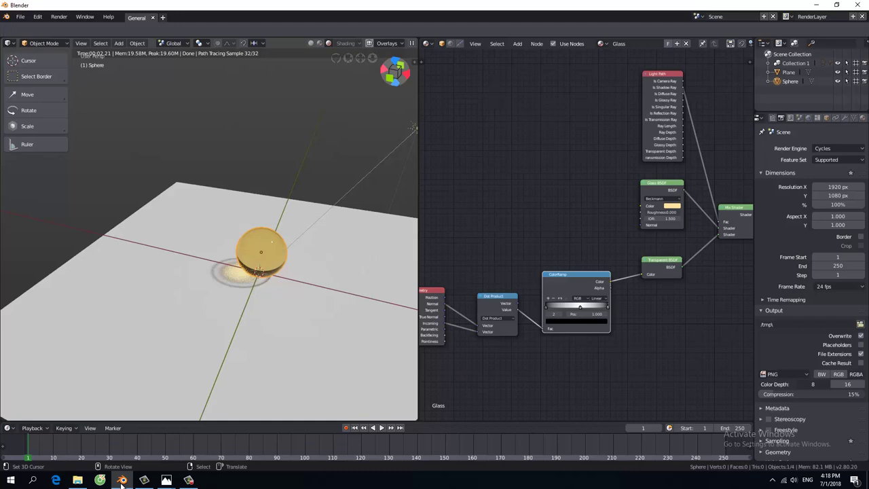
{"action": "middle_click_drag", "start_coordinate": [204, 272], "coordinate": [244, 252]}
{"action": "scroll", "coordinate": [209, 228], "scroll_direction": "up", "scroll_amount": 5}
{"action": "scroll", "coordinate": [209, 229], "scroll_direction": "down", "scroll_amount": 4}
{"action": "left_click", "coordinate": [838, 148]}
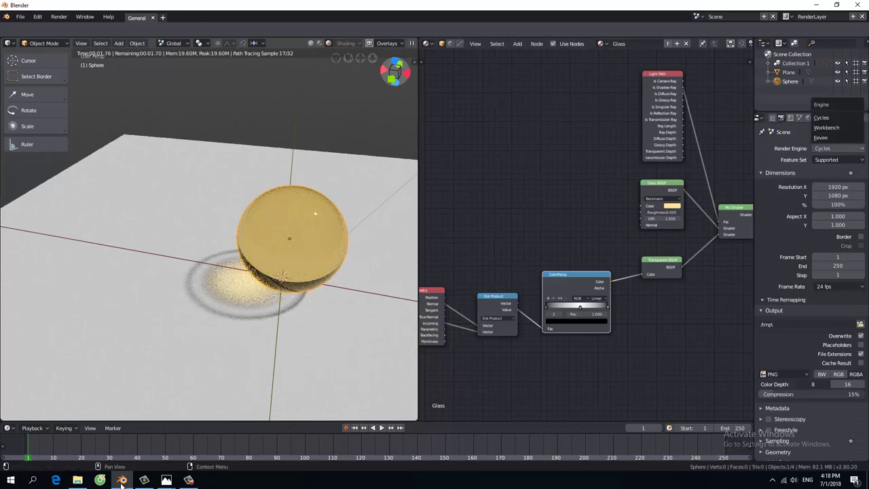
{"action": "left_click", "coordinate": [820, 137]}
{"action": "scroll", "coordinate": [209, 229], "scroll_direction": "down", "scroll_amount": 1}
{"action": "scroll", "coordinate": [210, 229], "scroll_direction": "down", "scroll_amount": 3}
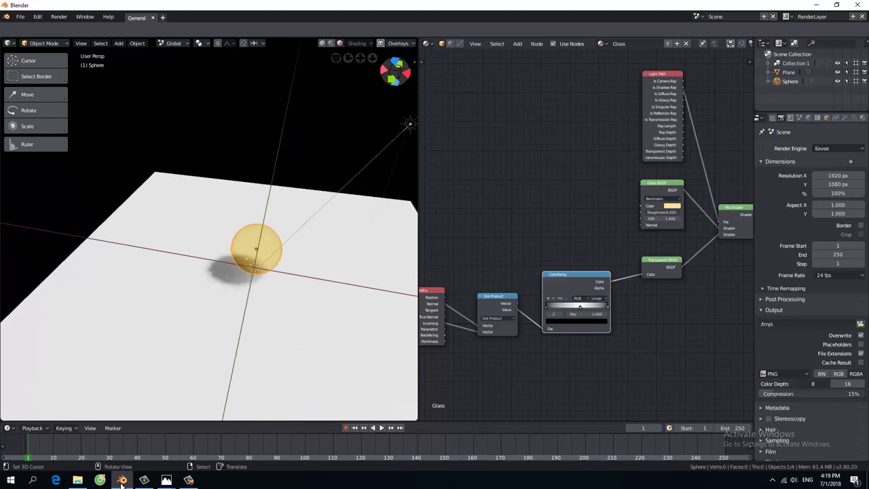
{"action": "scroll", "coordinate": [209, 231], "scroll_direction": "down", "scroll_amount": 3}
{"action": "mouse_move", "coordinate": [209, 231]}
{"action": "middle_mouse_down"}
{"action": "mouse_move", "coordinate": [224, 203]}
{"action": "mouse_move", "coordinate": [231, 224]}
{"action": "mouse_move", "coordinate": [251, 217]}
{"action": "mouse_move", "coordinate": [224, 224]}
{"action": "mouse_move", "coordinate": [237, 218]}
{"action": "middle_mouse_up"}
{"action": "scroll", "coordinate": [209, 231], "scroll_direction": "up", "scroll_amount": 2}
{"action": "scroll", "coordinate": [209, 231], "scroll_direction": "up", "scroll_amount": 2}
{"action": "scroll", "coordinate": [209, 231], "scroll_direction": "up", "scroll_amount": 2}
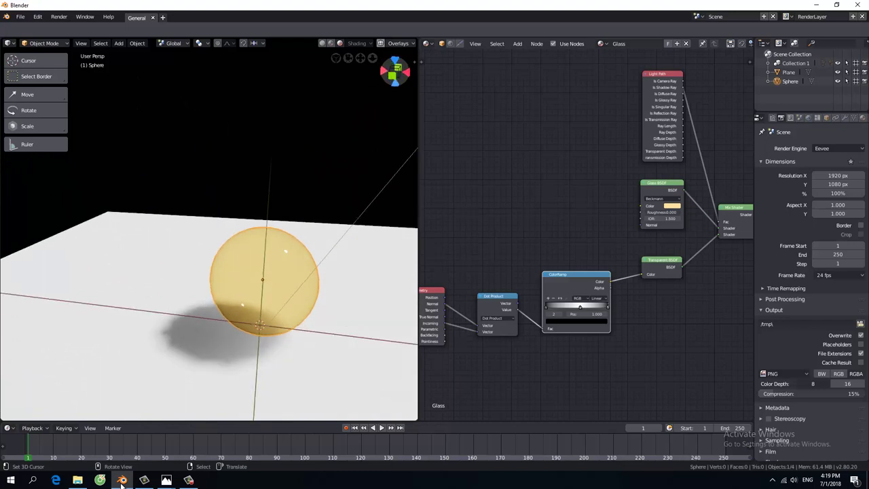
{"action": "scroll", "coordinate": [209, 230], "scroll_direction": "down", "scroll_amount": 3}
{"action": "mouse_move", "coordinate": [209, 231]}
{"action": "middle_mouse_down"}
{"action": "mouse_move", "coordinate": [251, 220]}
{"action": "mouse_move", "coordinate": [228, 254]}
{"action": "middle_mouse_up"}
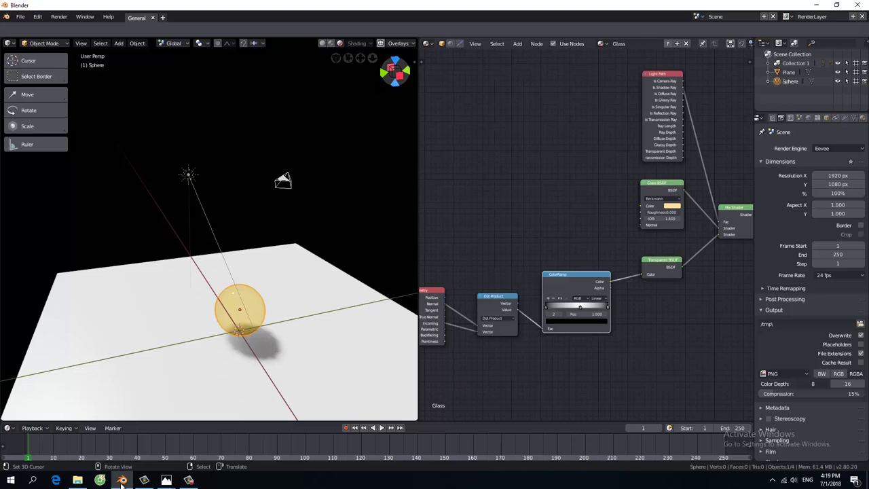
{"action": "scroll", "coordinate": [209, 230], "scroll_direction": "down", "scroll_amount": 2}
{"action": "scroll", "coordinate": [209, 231], "scroll_direction": "down", "scroll_amount": 2}
{"action": "scroll", "coordinate": [209, 231], "scroll_direction": "up", "scroll_amount": 1}
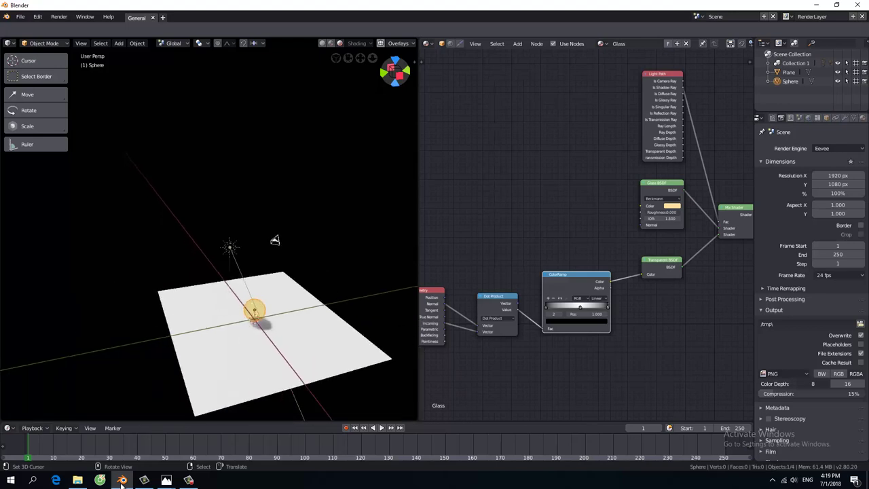
{"action": "scroll", "coordinate": [209, 231], "scroll_direction": "up", "scroll_amount": 3}
{"action": "scroll", "coordinate": [209, 230], "scroll_direction": "up", "scroll_amount": 2}
{"action": "scroll", "coordinate": [209, 231], "scroll_direction": "up", "scroll_amount": 3}
{"action": "scroll", "coordinate": [209, 230], "scroll_direction": "down", "scroll_amount": 5}
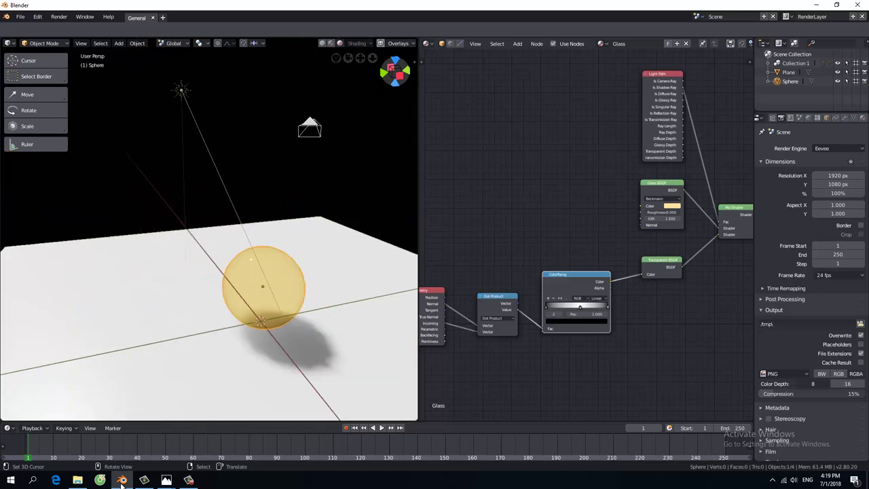
{"action": "mouse_move", "coordinate": [209, 231]}
{"action": "middle_mouse_down"}
{"action": "mouse_move", "coordinate": [224, 217]}
{"action": "mouse_move", "coordinate": [203, 235]}
{"action": "mouse_move", "coordinate": [217, 237]}
{"action": "middle_mouse_up"}
{"action": "scroll", "coordinate": [209, 231], "scroll_direction": "down", "scroll_amount": 2}
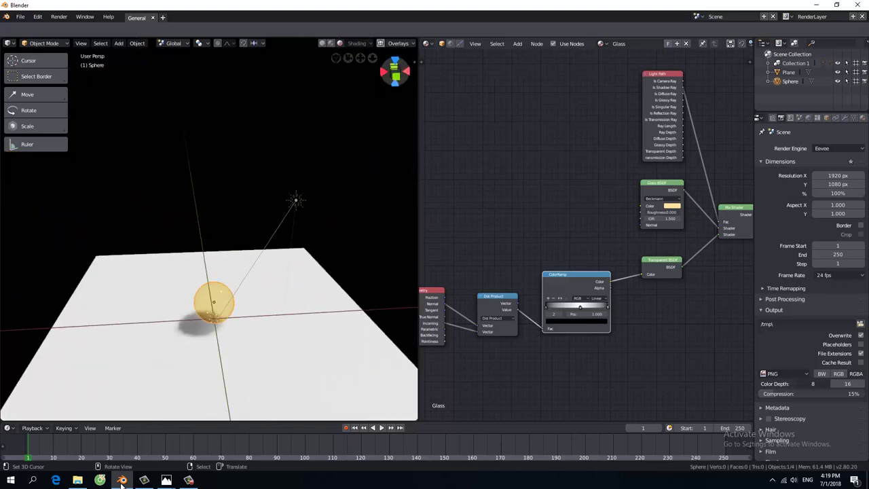